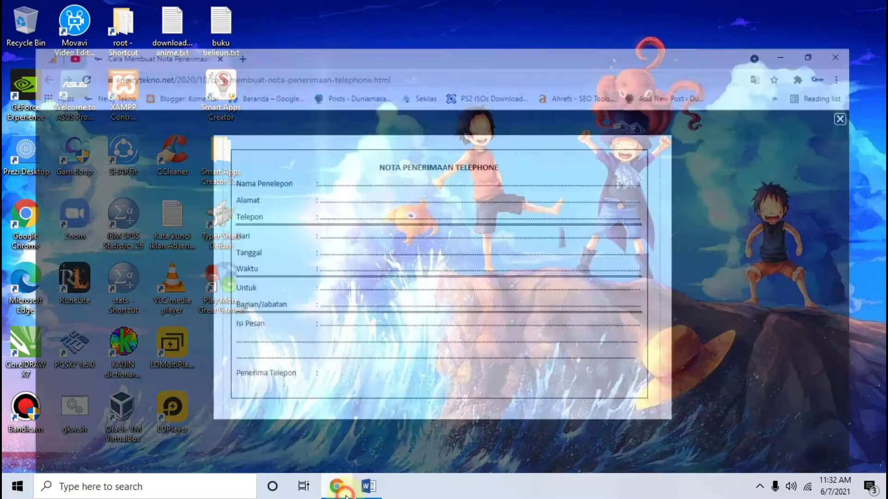
# Examine the Chrome article on making a telephone message note, including its numbered Word instructions and the sample form image
pyautogui.click(64, 200)
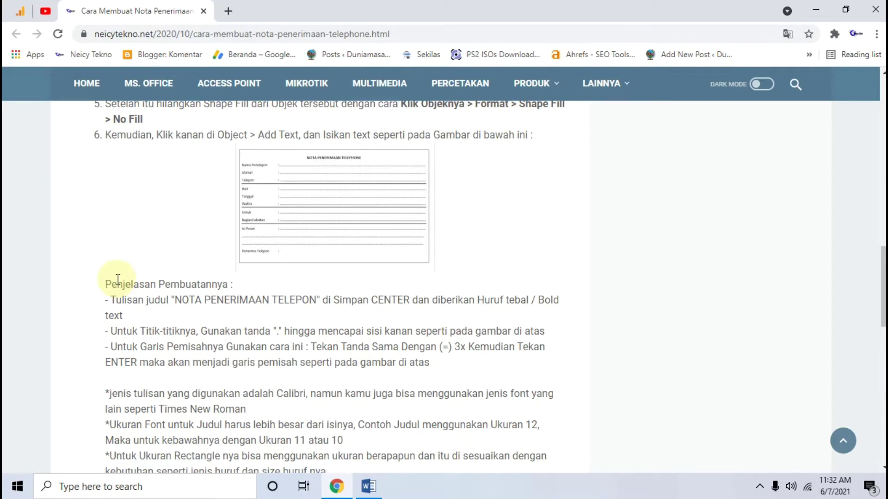
pyautogui.scroll(10, 117, 280)
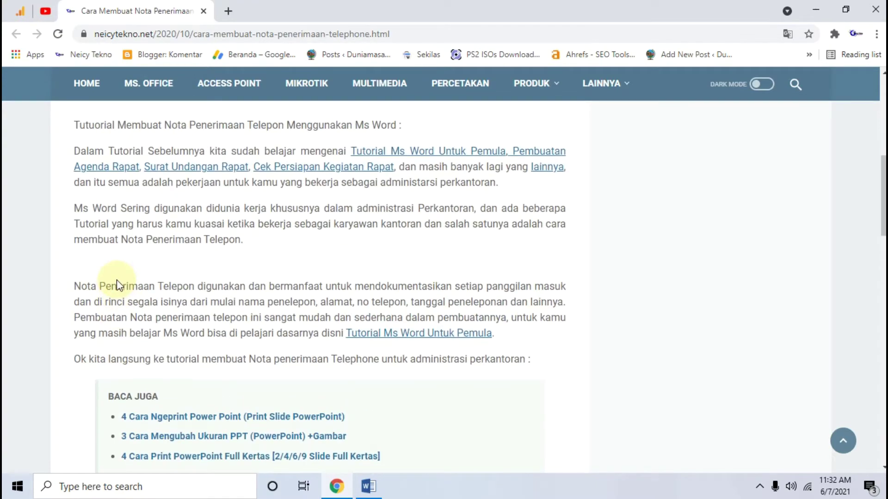
pyautogui.scroll(3, 184, 294)
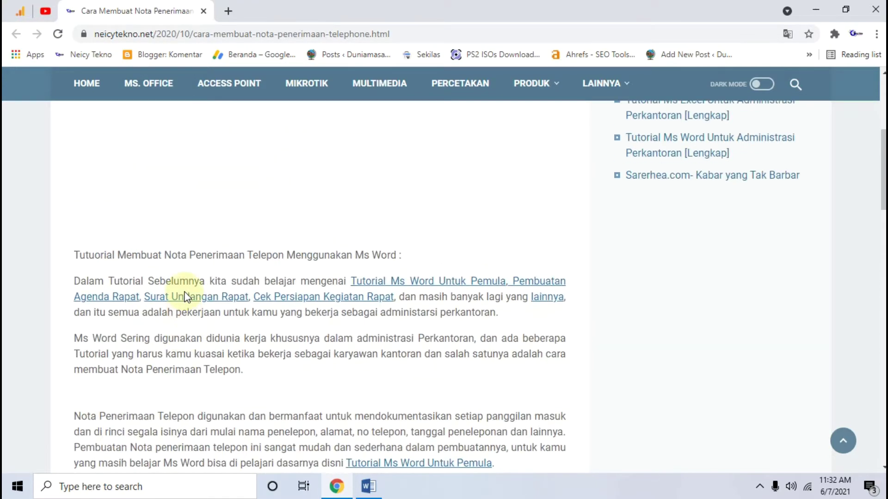
pyautogui.scroll(5, 184, 296)
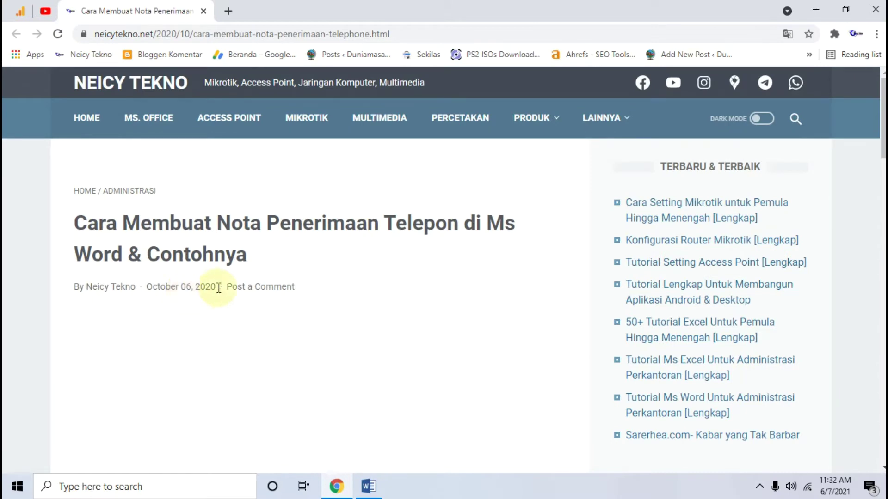
pyautogui.scroll(-6, 335, 279)
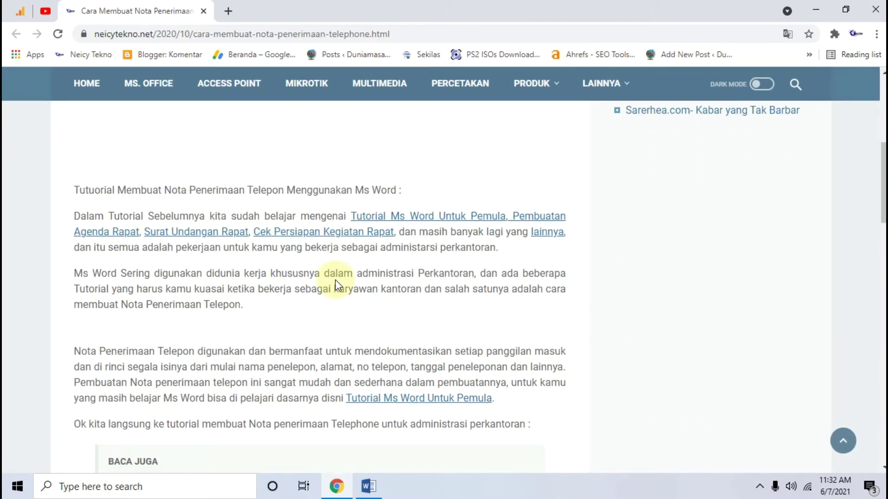
pyautogui.scroll(-2, 333, 279)
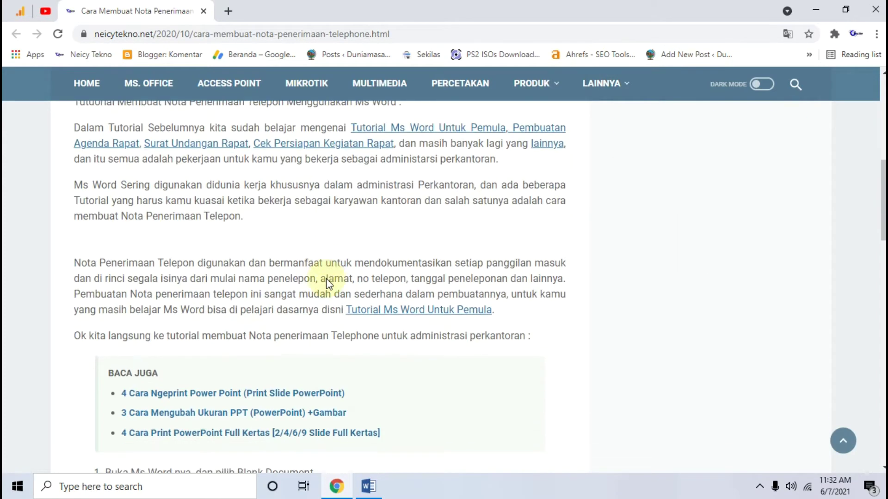
pyautogui.scroll(-5, 326, 278)
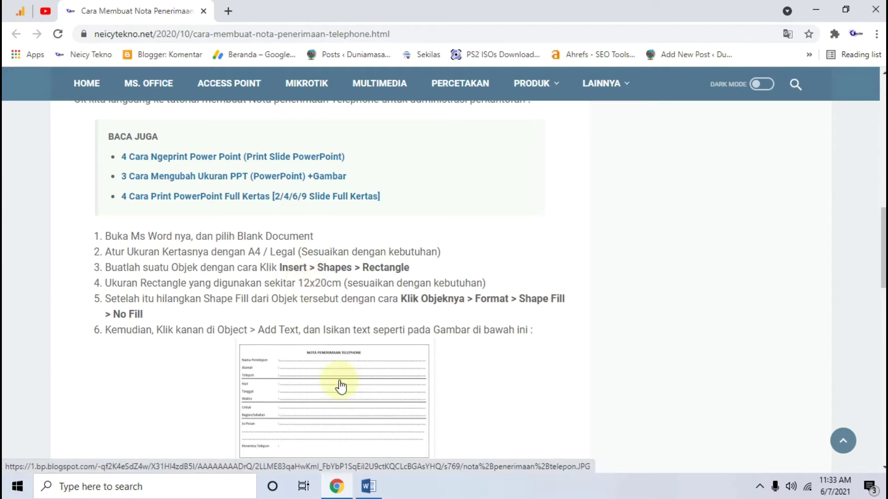
pyautogui.moveTo(371, 492)
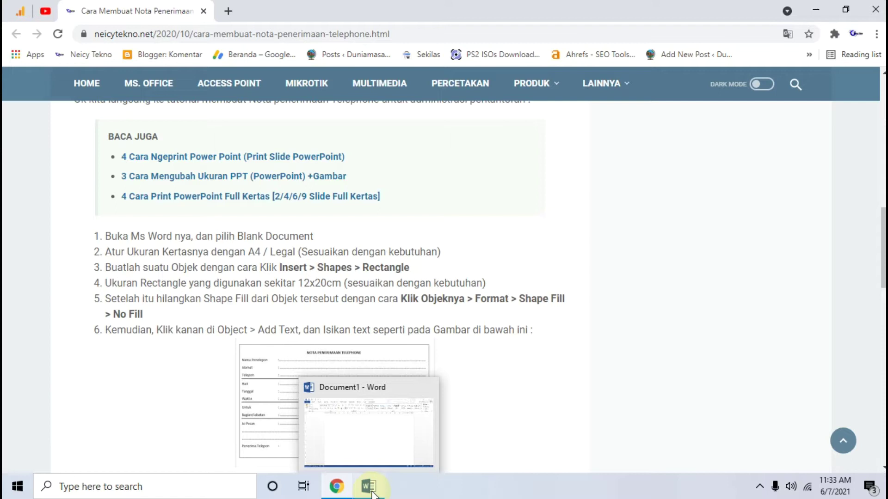
pyautogui.moveTo(276, 268); pyautogui.dragTo(419, 270)
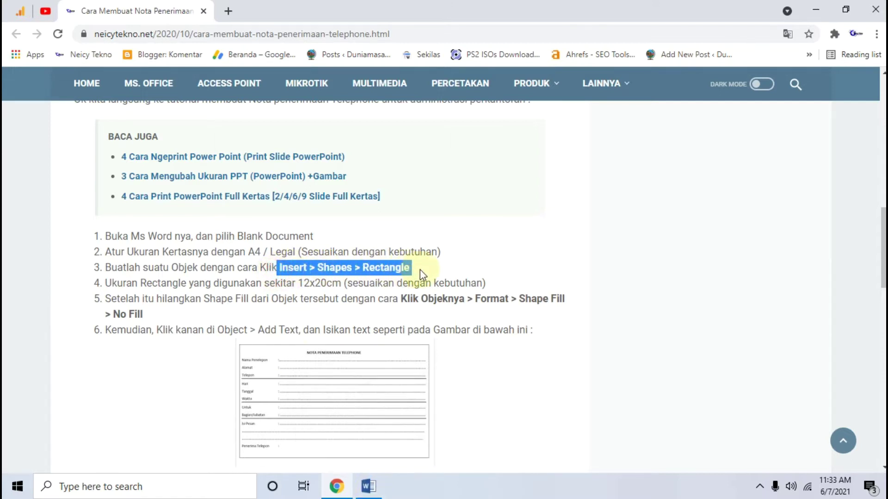
pyautogui.click(296, 277)
# Switch to the blank Word document and draw a rectangle about 7 cm high and 13.9 cm wide near the page's upper edge
pyautogui.hotkey('alt', 'Tab')
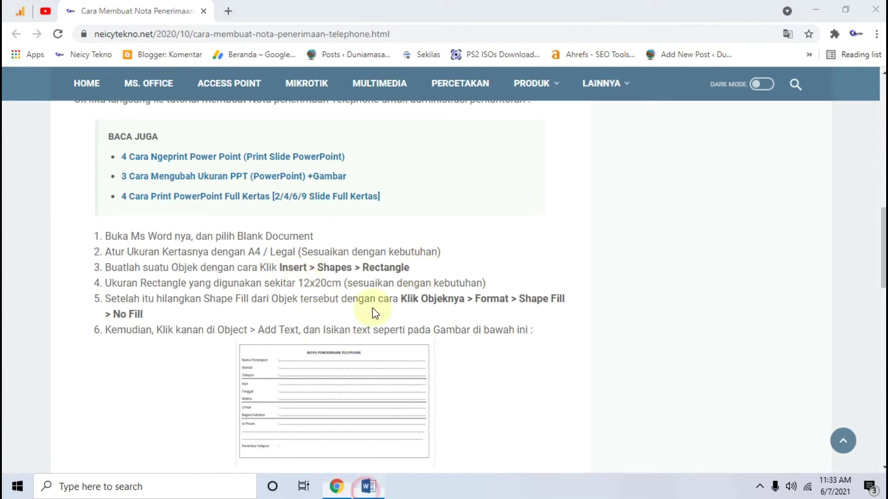
pyautogui.press('Return')
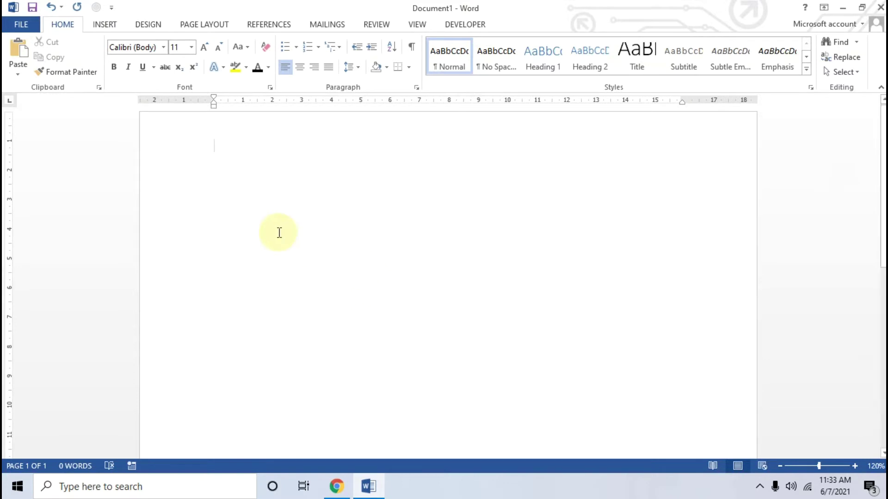
pyautogui.click(104, 24)
pyautogui.click(183, 74)
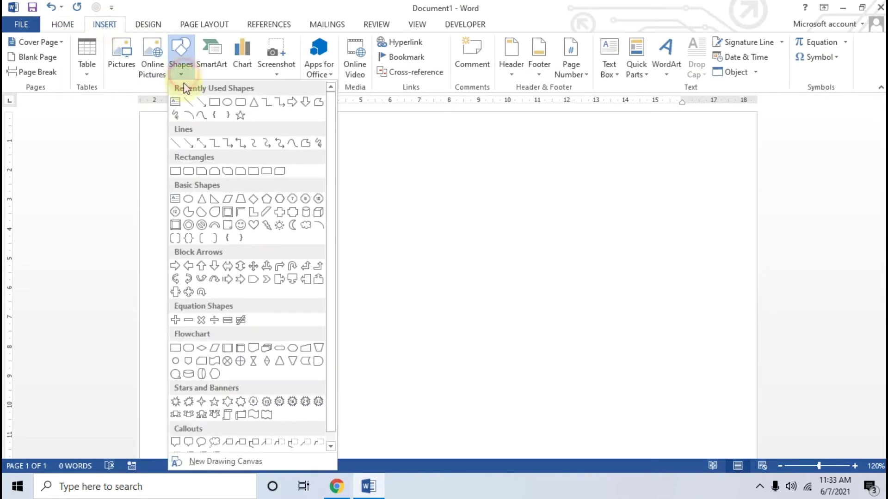
pyautogui.click(214, 103)
pyautogui.moveTo(180, 138)
pyautogui.mouseDown()
pyautogui.moveTo(381, 257)
pyautogui.moveTo(591, 344)
pyautogui.mouseUp()
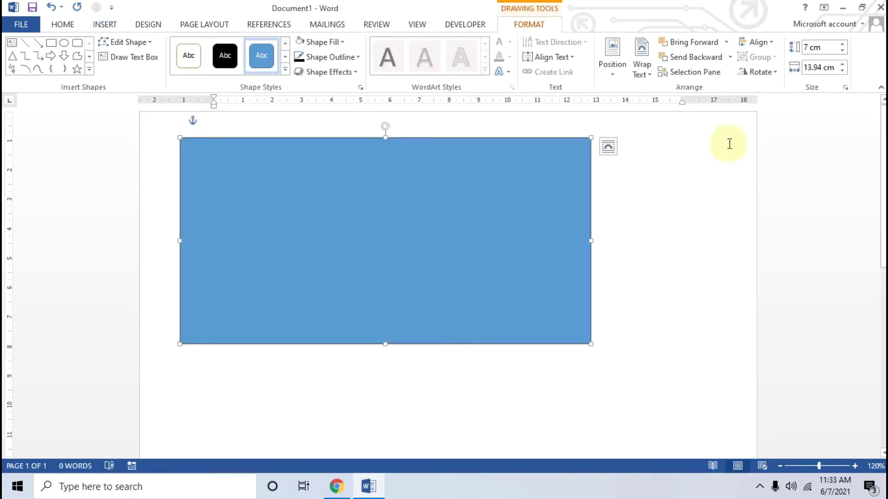
# Set the rectangle's height to 12 cm and width to 20 cm, and shift it horizontally to fit within the page
pyautogui.click(809, 48)
pyautogui.write('12')
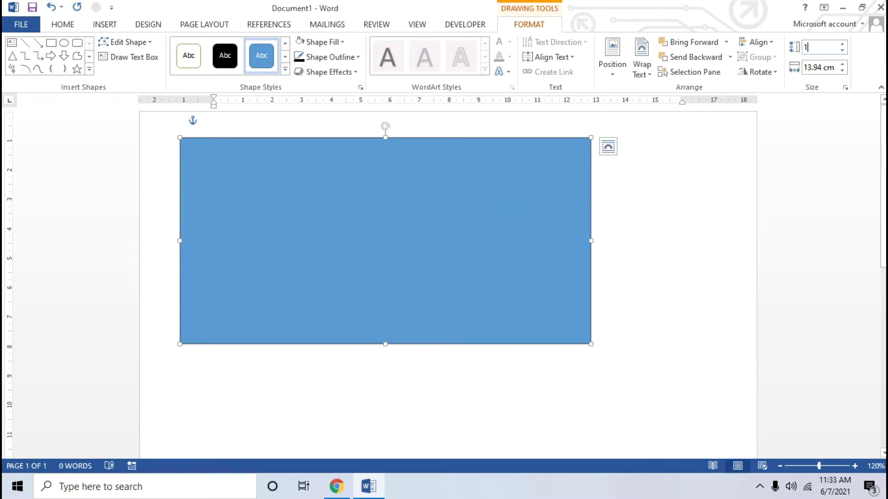
pyautogui.click(822, 66)
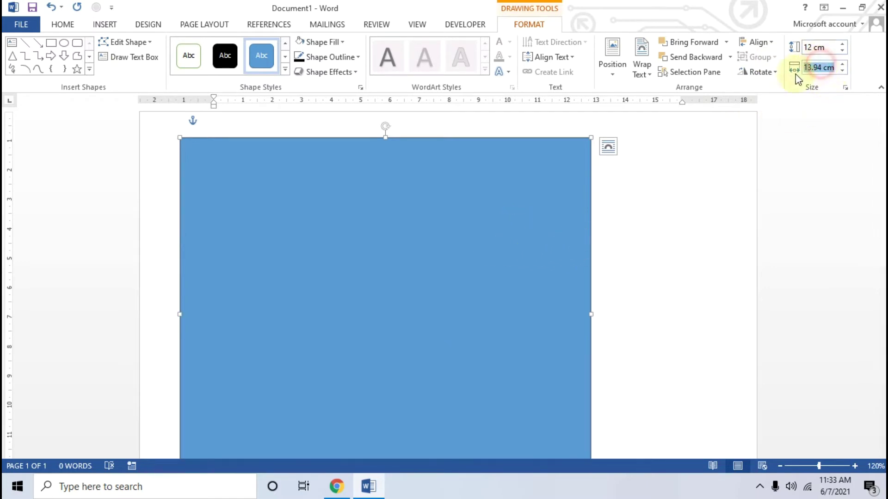
pyautogui.write('20')
pyautogui.press('Return')
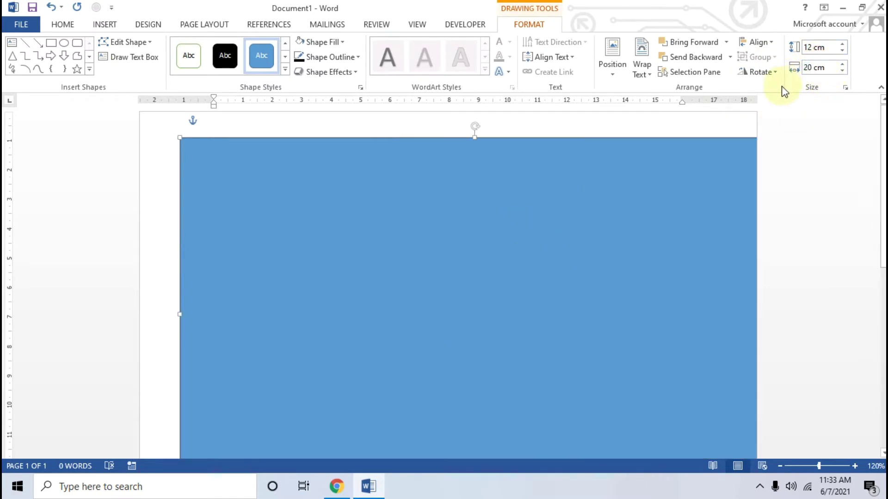
pyautogui.moveTo(403, 222); pyautogui.dragTo(379, 222)
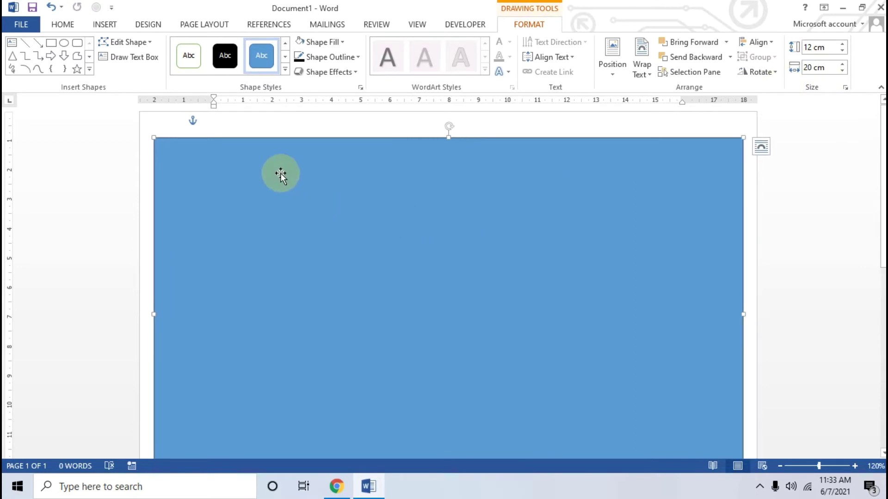
# Apply the preset shape style with a black outline and white fill to the rectangle
pyautogui.click(285, 69)
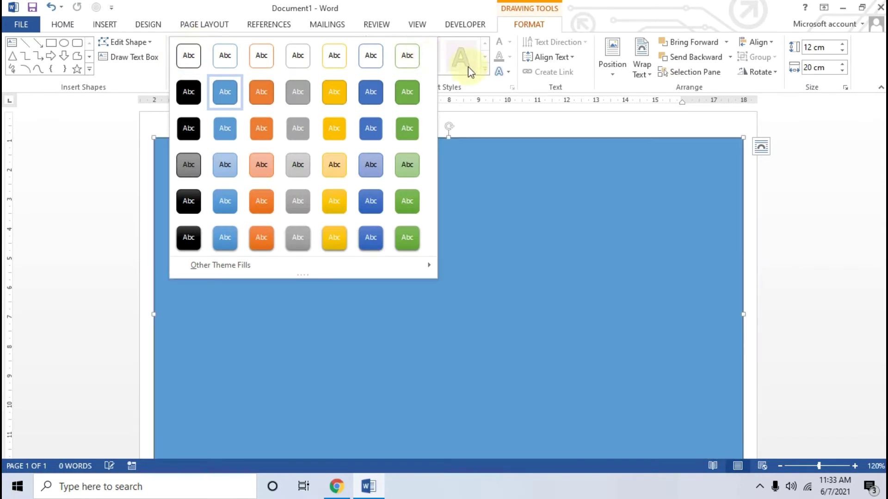
pyautogui.click(468, 67)
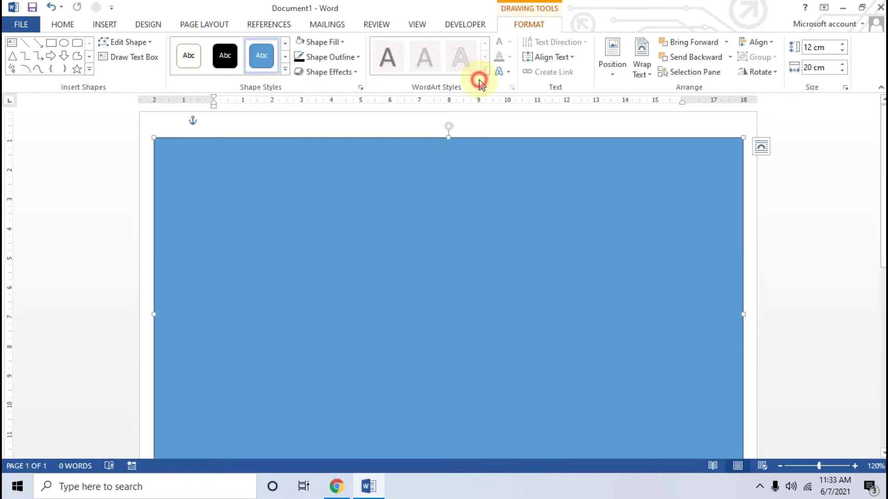
pyautogui.click(285, 69)
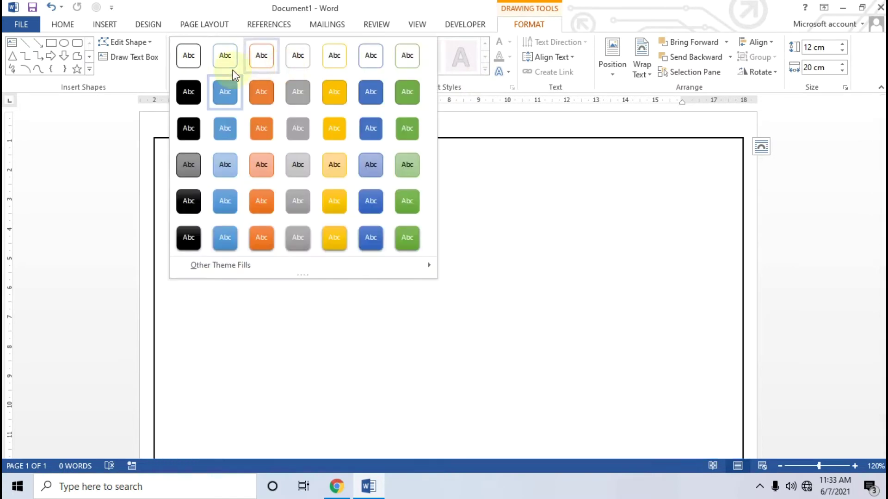
pyautogui.click(189, 56)
# Enable text entry inside the rectangle and enlarge the sample form image in the Chrome article for reference
pyautogui.rightClick(359, 139)
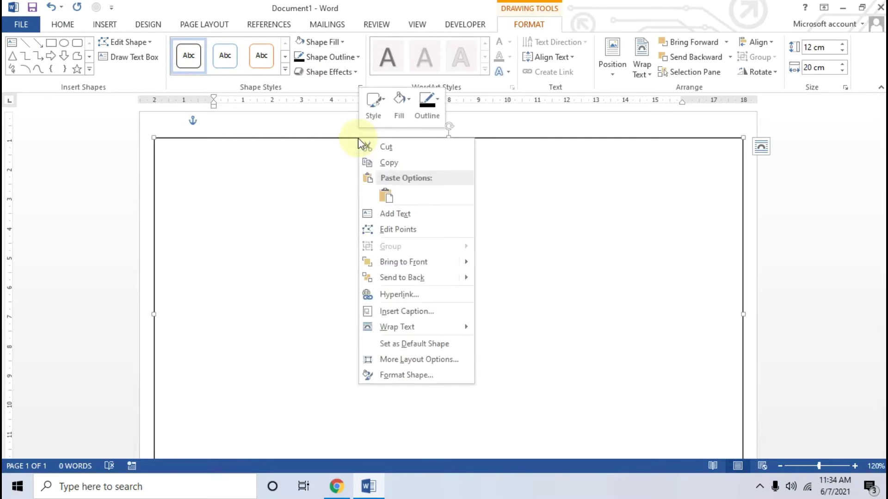
pyautogui.click(401, 214)
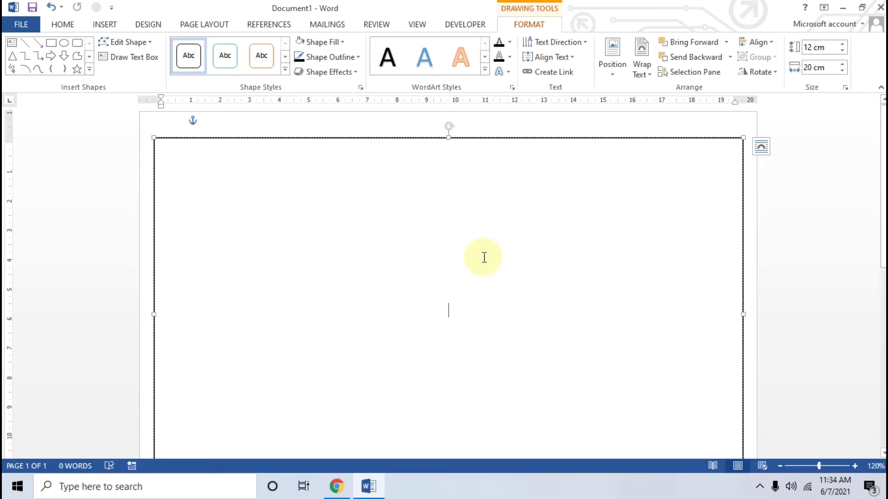
pyautogui.click(338, 485)
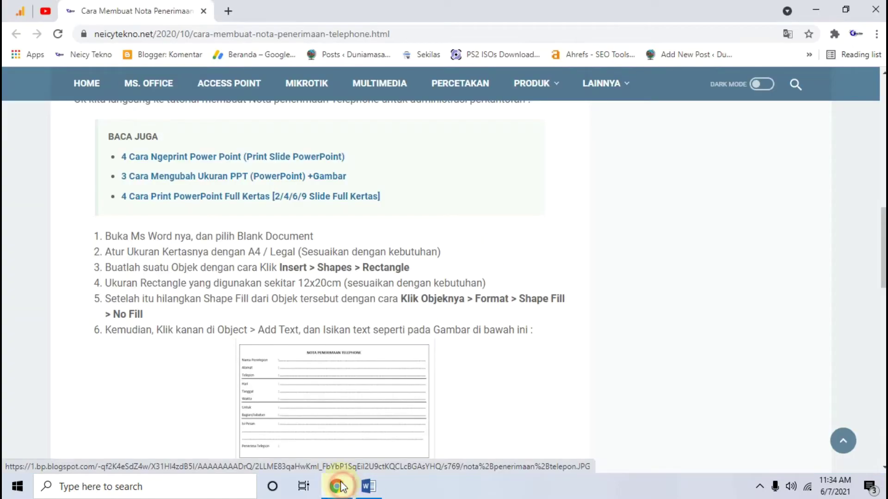
pyautogui.scroll(-3, 348, 326)
pyautogui.click(329, 248)
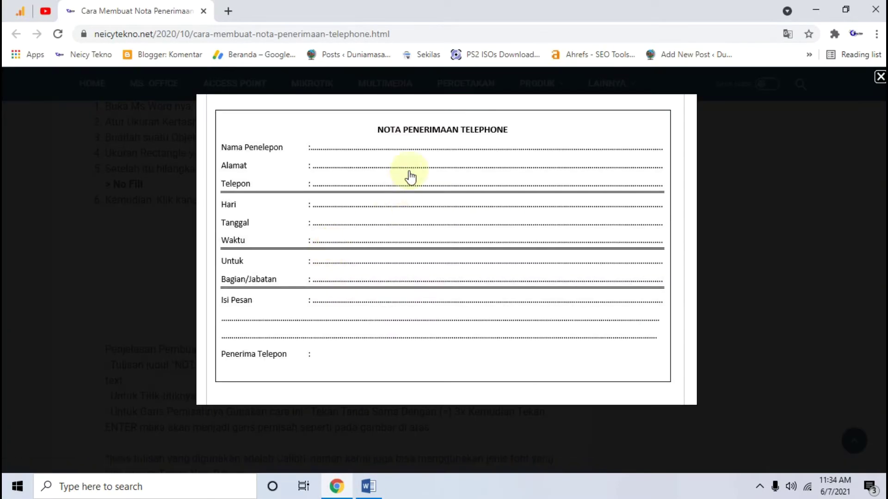
# Switch back to Word and enter the title "NOTA PENERIMAAN TELEPON" in the rectangle, followed by a new line
pyautogui.click(368, 486)
pyautogui.write('N')
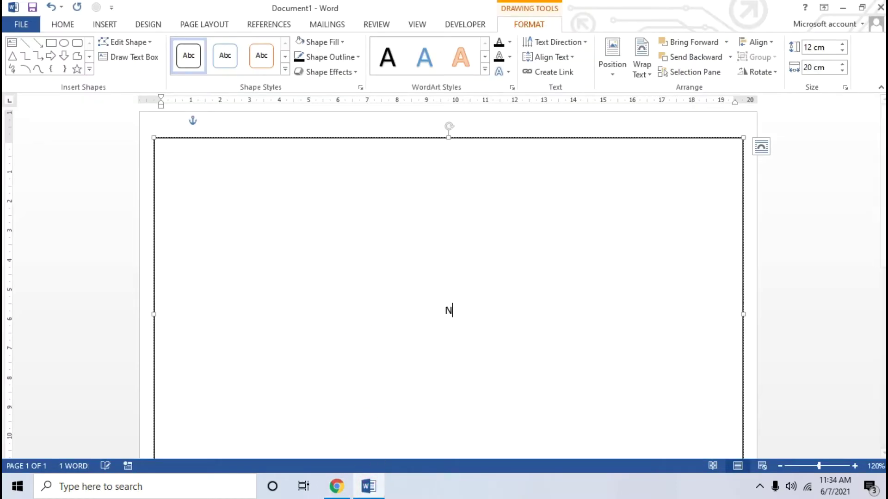
pyautogui.write('OTA PE')
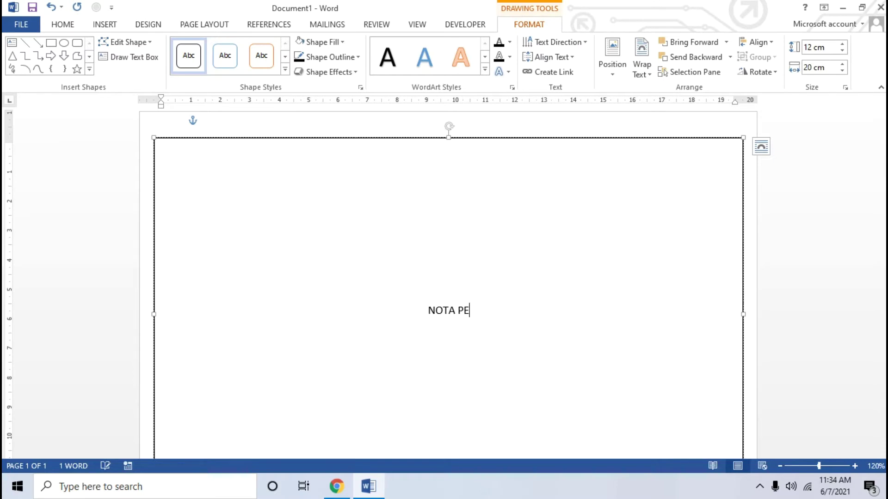
pyautogui.write('NERIM')
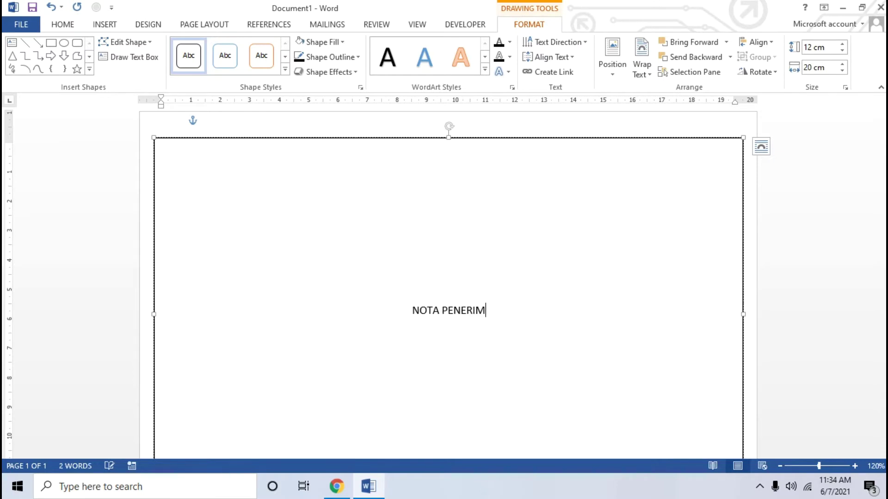
pyautogui.write('AAN TELEPON')
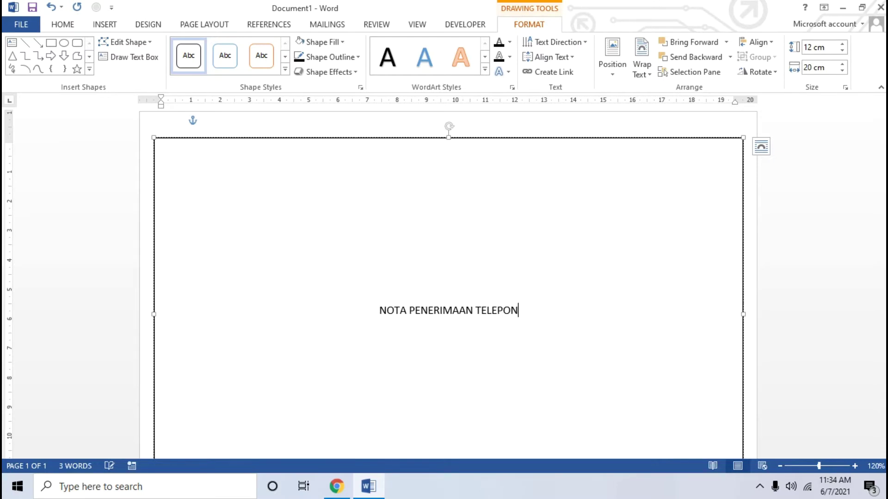
pyautogui.press('Return')
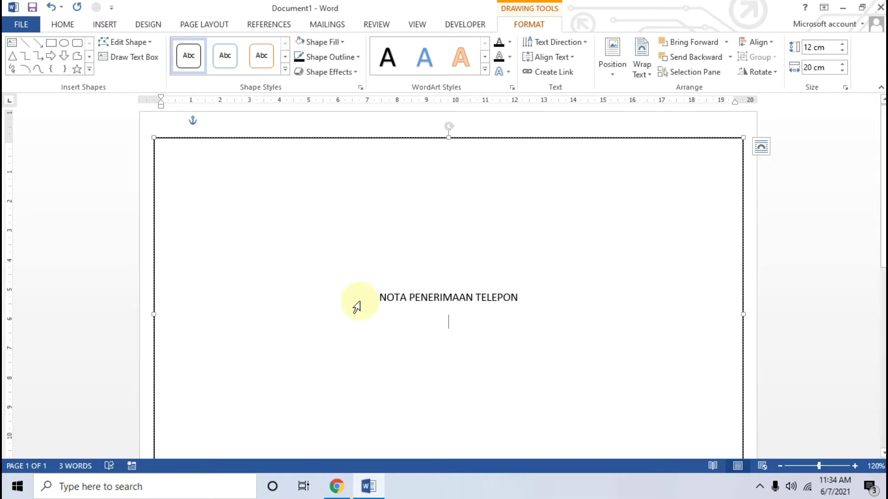
# Check the field labels and divider layout of the sample form in Chrome and return to the Word document
pyautogui.moveTo(369, 486)
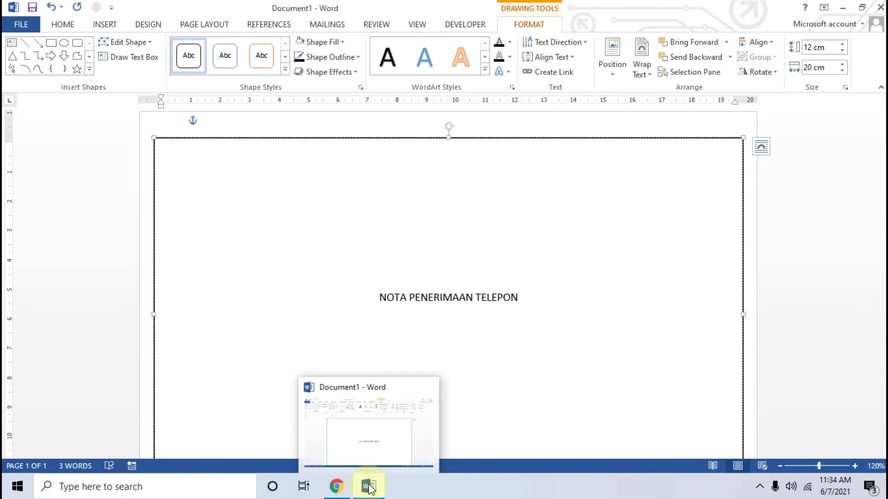
pyautogui.click(369, 487)
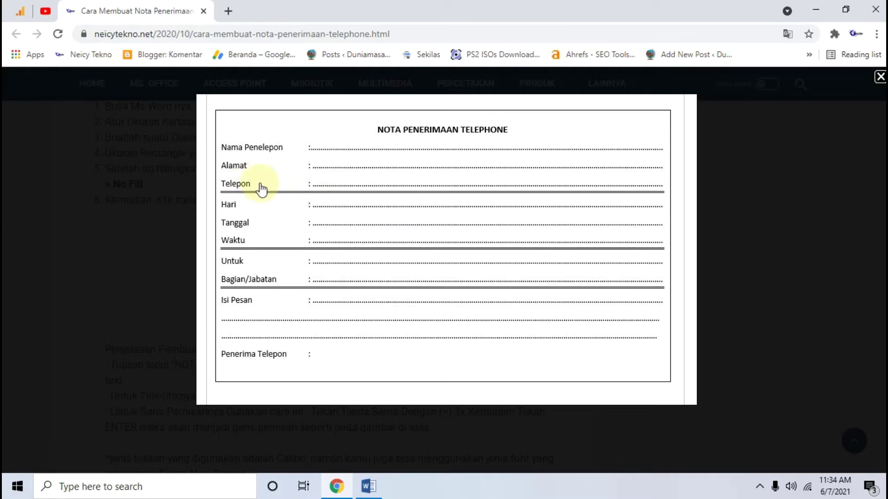
pyautogui.moveTo(338, 487)
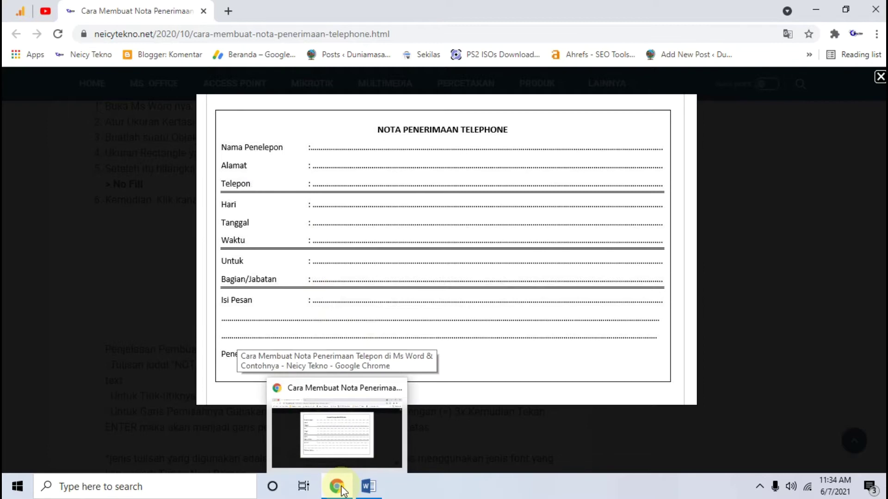
pyautogui.click(367, 486)
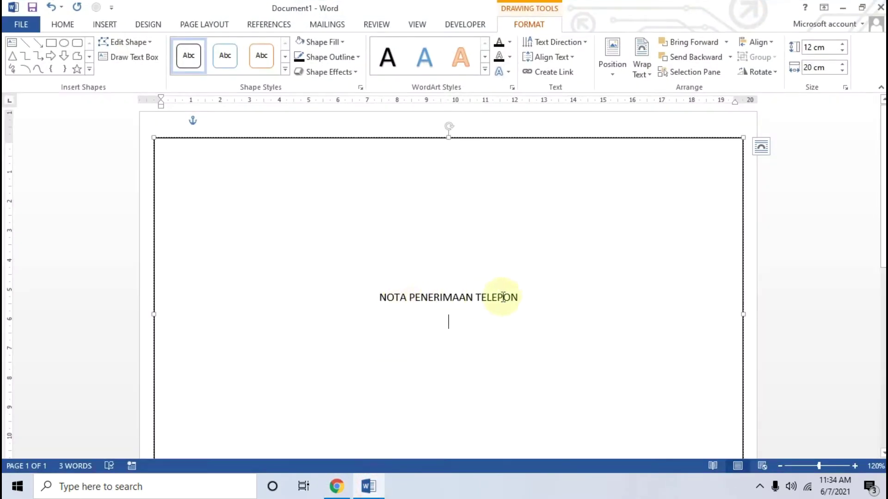
# Format the title "NOTA PENERIMAAN TELEPON" in 12 pt Times New Roman
pyautogui.moveTo(536, 297); pyautogui.dragTo(380, 298)
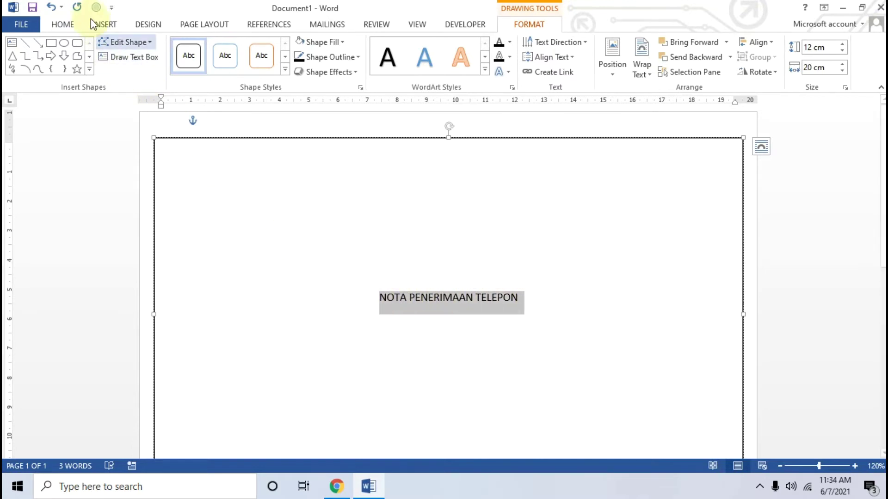
pyautogui.click(63, 24)
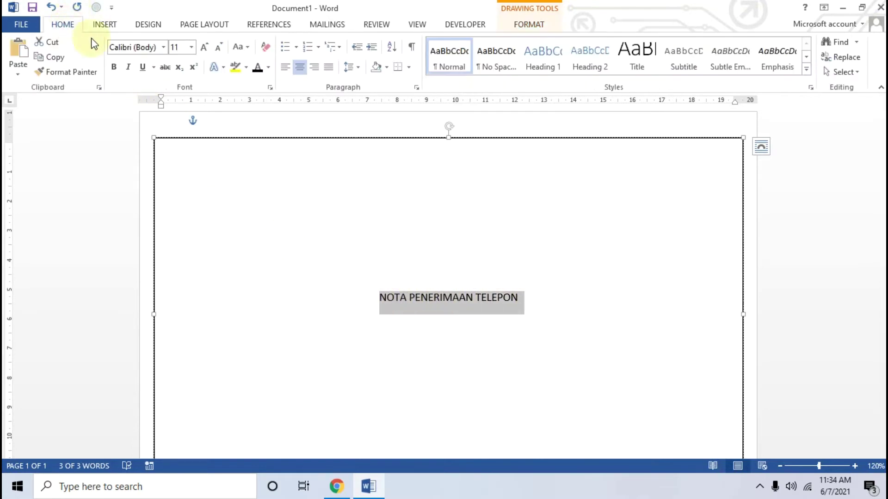
pyautogui.click(204, 48)
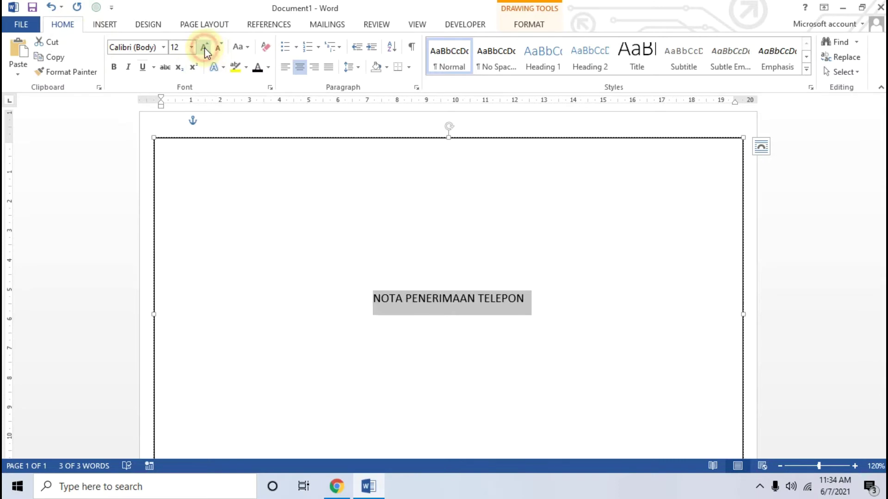
pyautogui.click(163, 46)
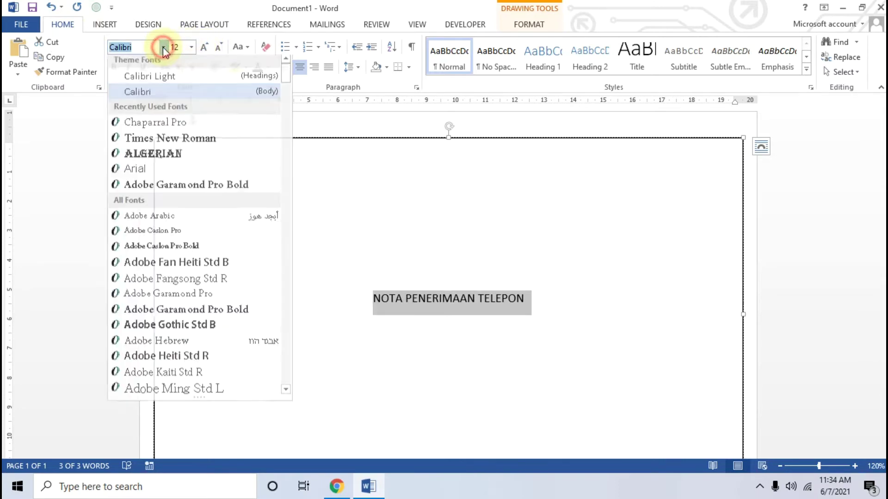
pyautogui.click(172, 143)
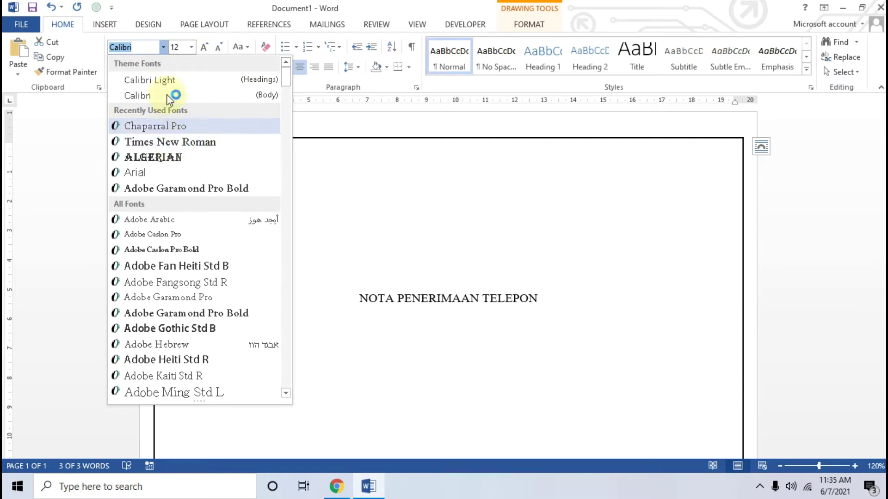
pyautogui.click(204, 143)
# Add the left-aligned label "Nama Penelepon:" below the title with a blank line between, followed by a new line
pyautogui.click(547, 301)
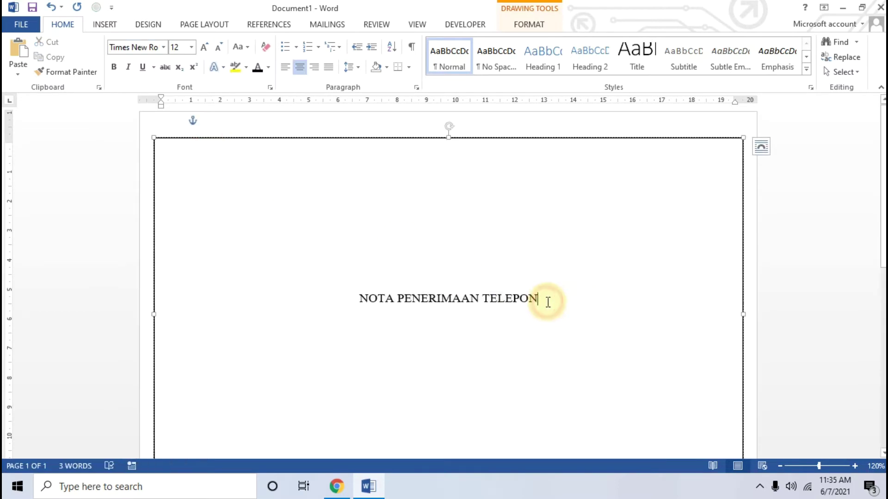
pyautogui.press('Return')
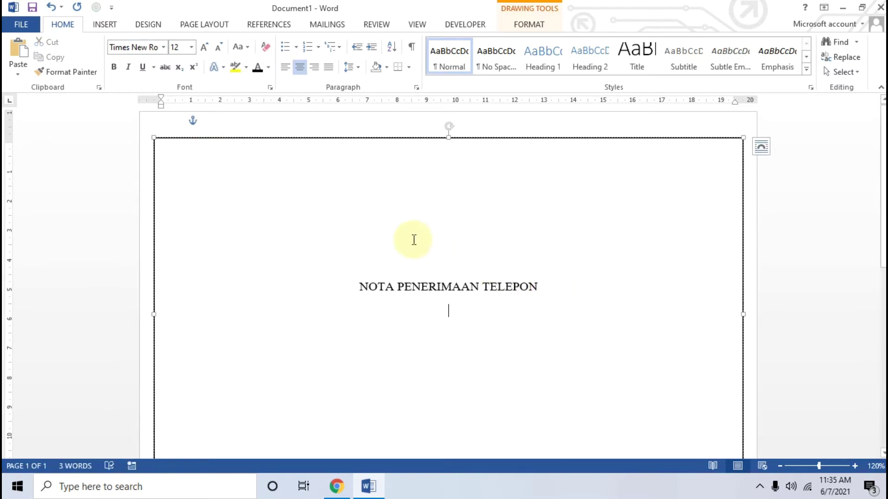
pyautogui.click(285, 67)
pyautogui.scroll(-1, 405, 272)
pyautogui.scroll(1, 405, 273)
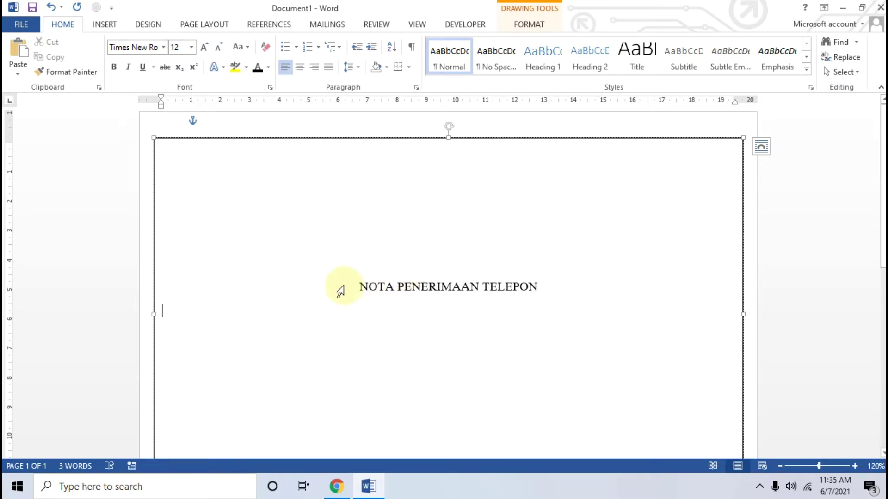
pyautogui.press('BackSpace')
pyautogui.write('Nam')
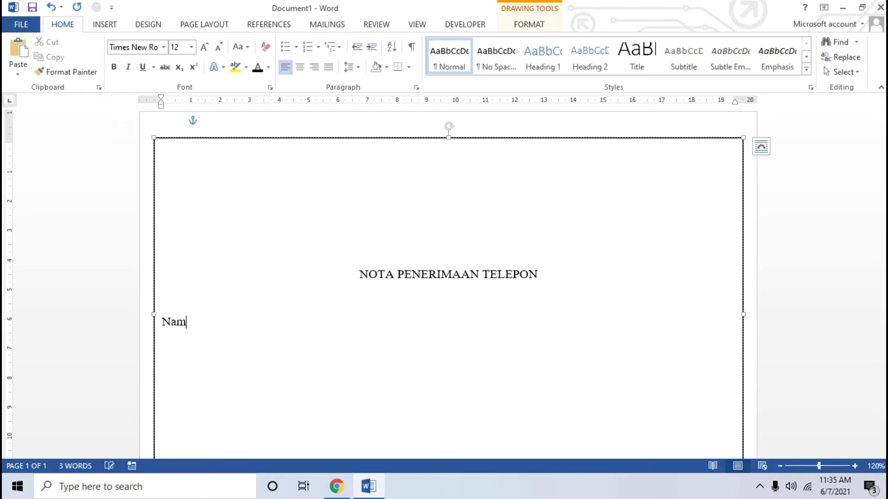
pyautogui.write('a Penelepon')
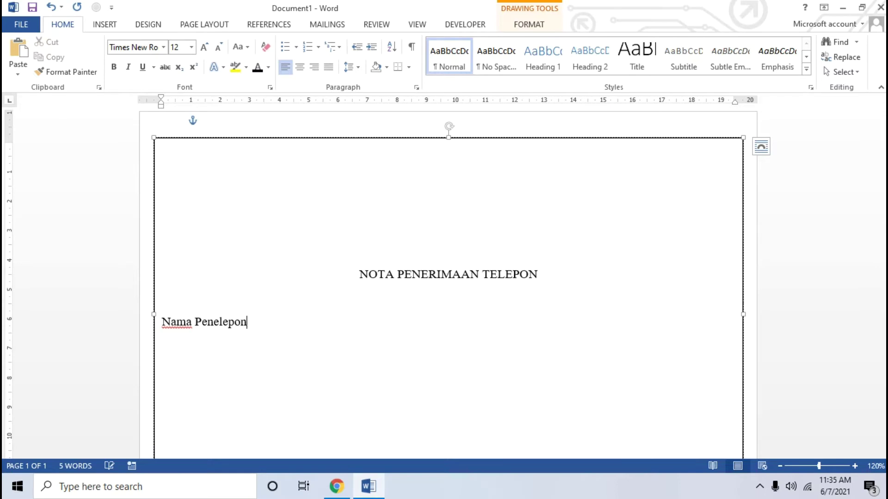
pyautogui.write(':')
pyautogui.press('Return')
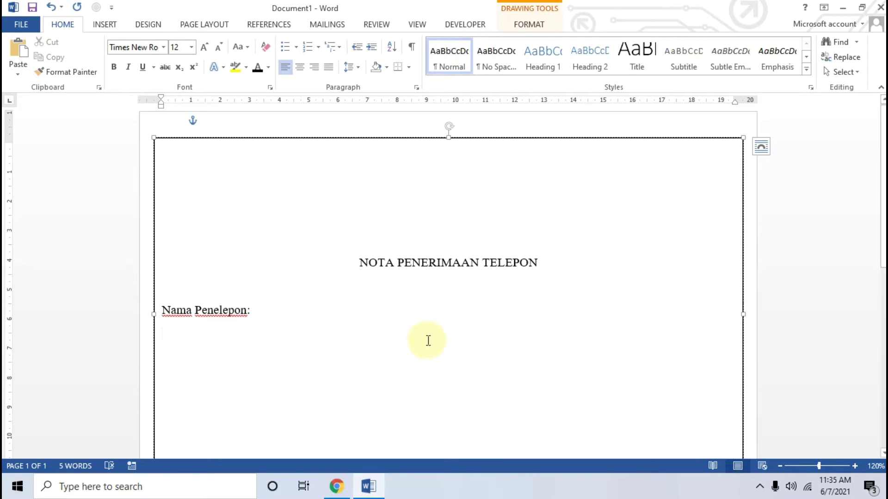
# Compare with the sample form in Chrome, return to Word and enter the label "Alamat" followed by tab spacing
pyautogui.click(367, 484)
pyautogui.click(368, 483)
pyautogui.write('Alamat')
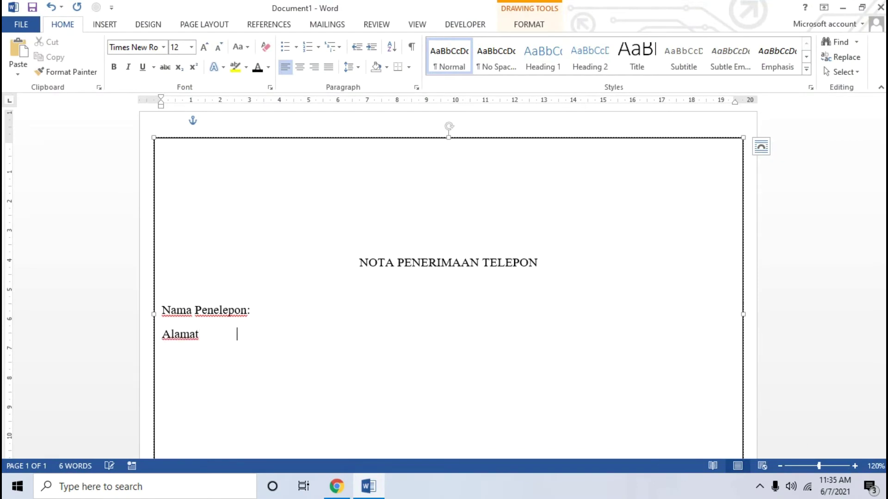
pyautogui.press('Tab')
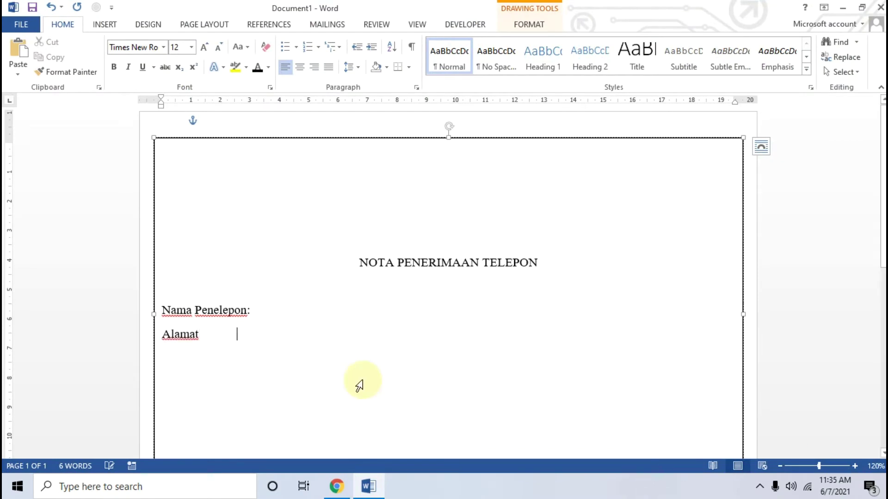
# Align the colons after "Nama Penelepon" and "Alamat" in one column with tab spacing
pyautogui.click(247, 311)
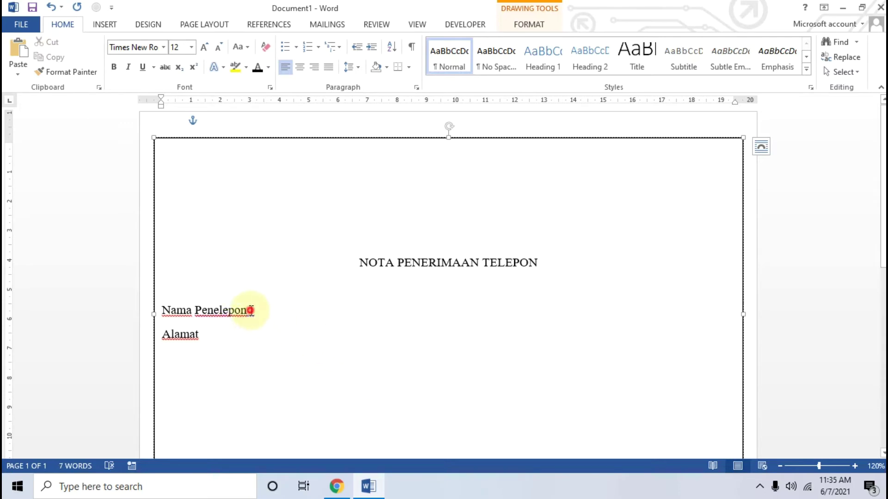
pyautogui.press('BackSpace')
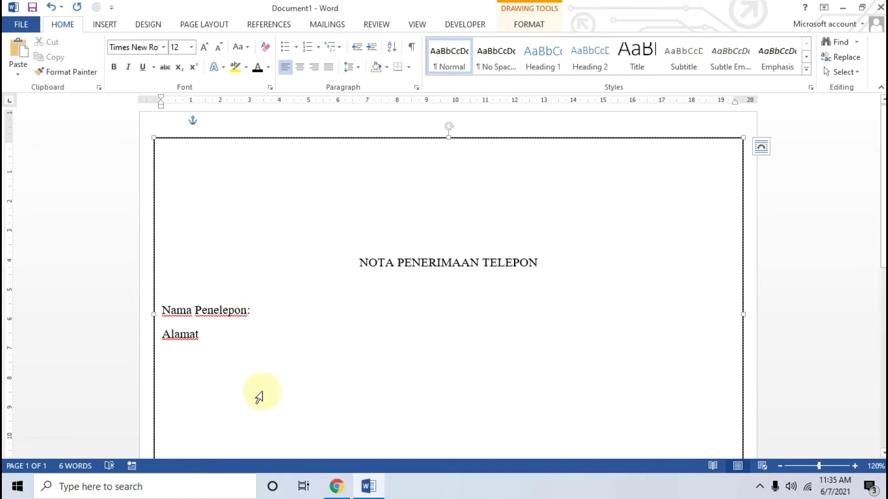
pyautogui.press('Tab')
pyautogui.click(232, 337)
pyautogui.press('Tab')
pyautogui.press('Tab')
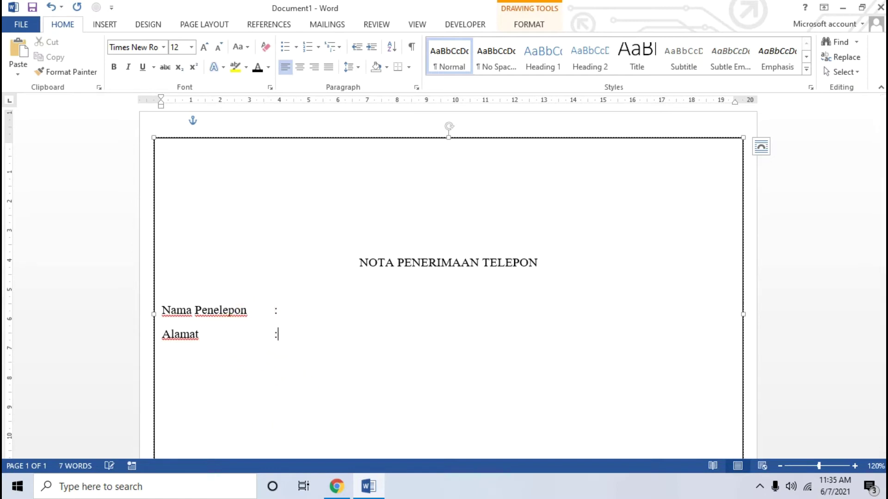
# Add the label "Telepon" on a new line, with its colon aligned to those above
pyautogui.press('Return')
pyautogui.write('Telepon')
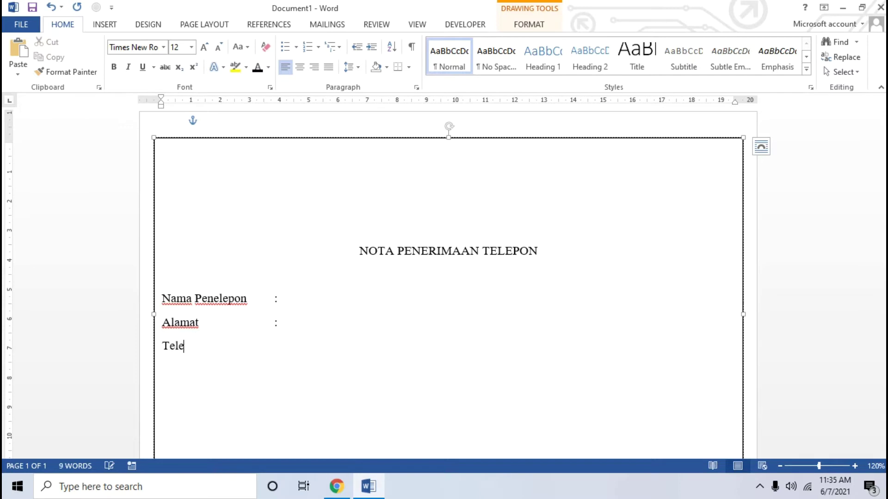
pyautogui.press('Tab')
pyautogui.press('Tab')
pyautogui.write(':')
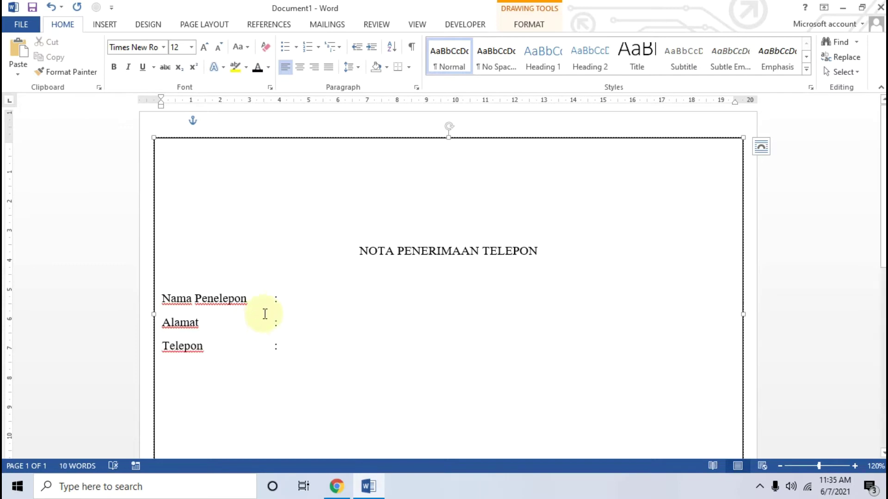
# Check the sample form in Chrome, return to Word and fill dotted lines after the Nama Penelepon, Alamat and Telepon colons
pyautogui.click(369, 486)
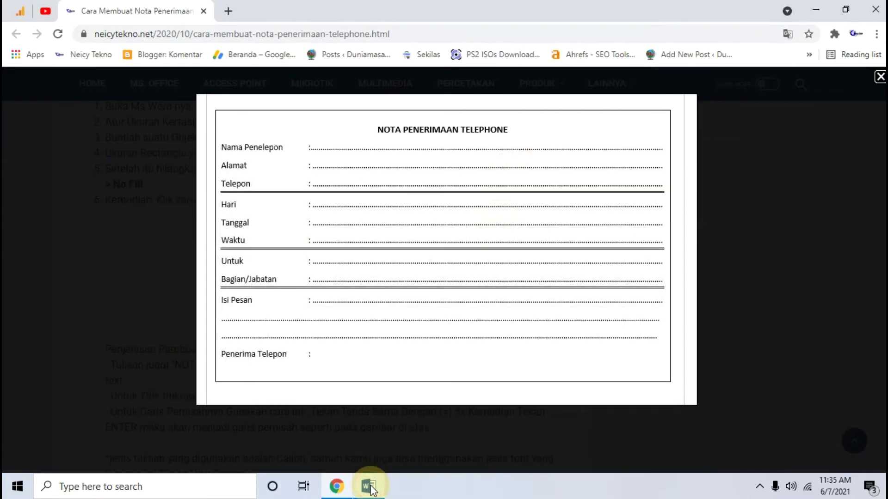
pyautogui.click(369, 487)
pyautogui.click(301, 297)
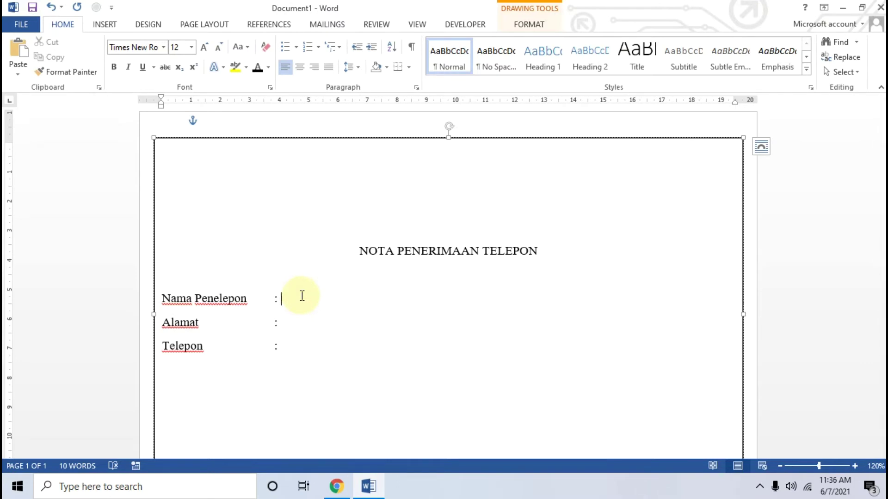
pyautogui.write('....................................................................................................................................................')
pyautogui.press('Down')
pyautogui.write('...................................................................................................')
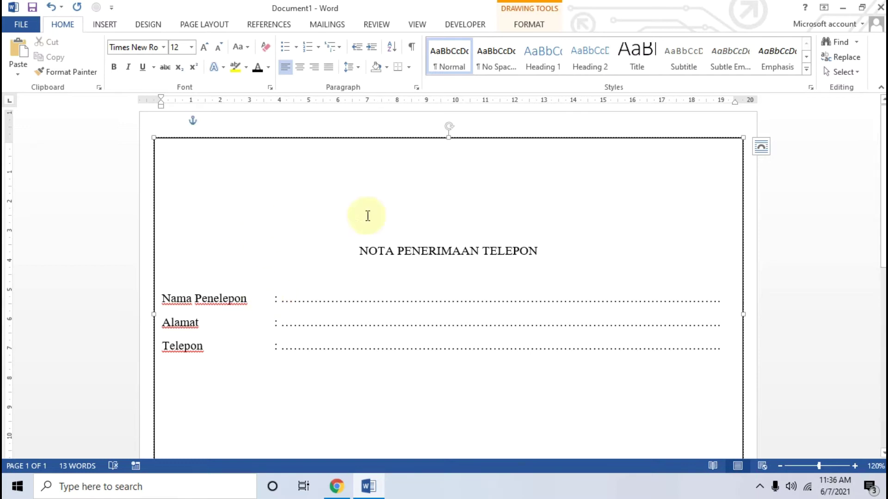
# Check the divider in the Chrome sample, return to Word and create a full-width divider below "Telepon" from three equals signs
pyautogui.press('Return')
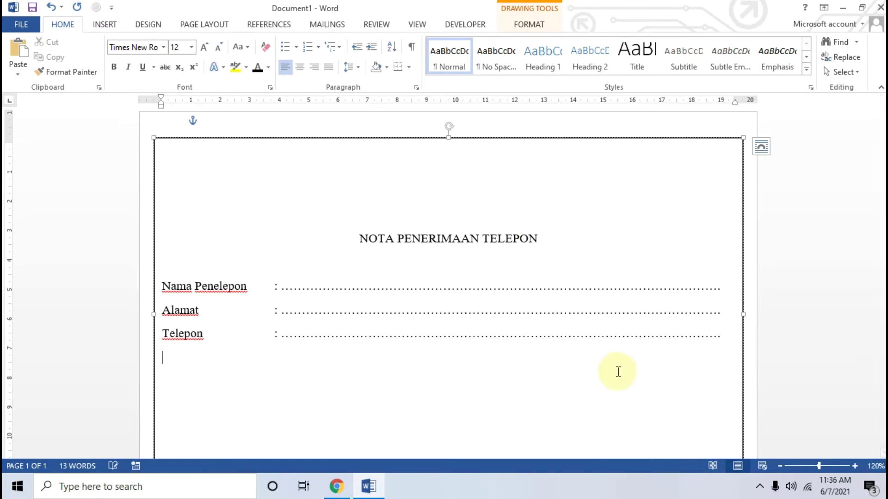
pyautogui.click(343, 490)
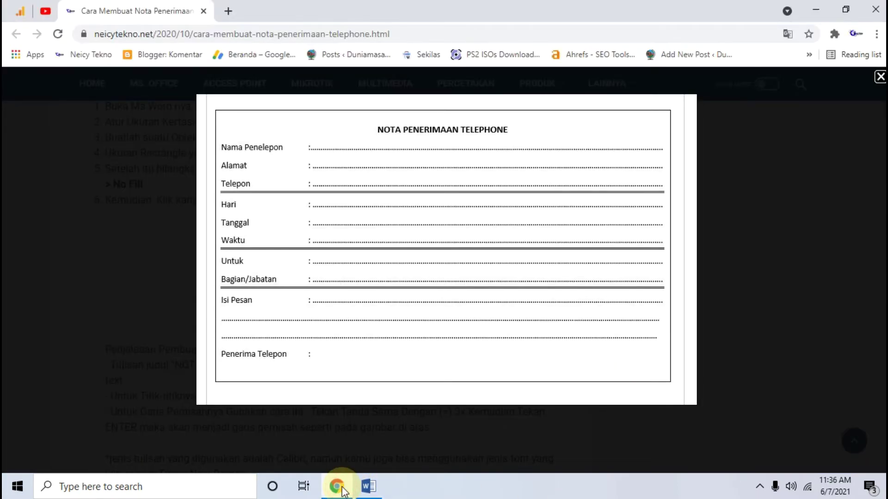
pyautogui.click(343, 490)
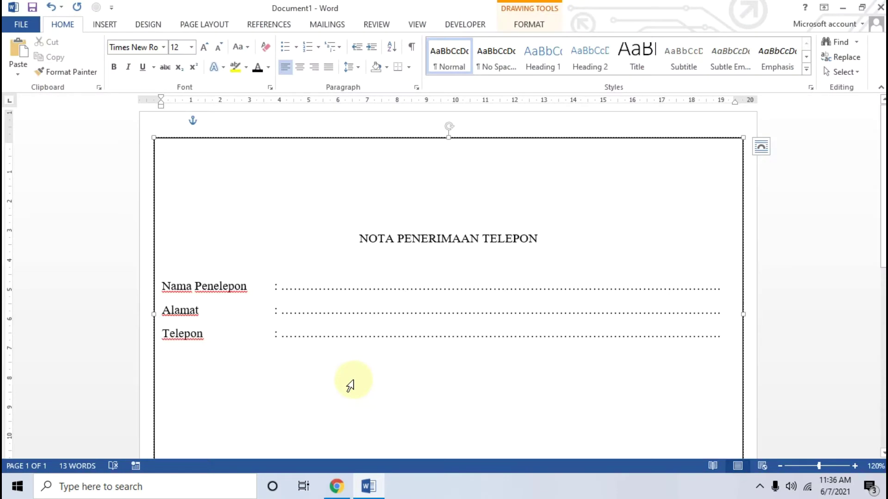
pyautogui.write('===')
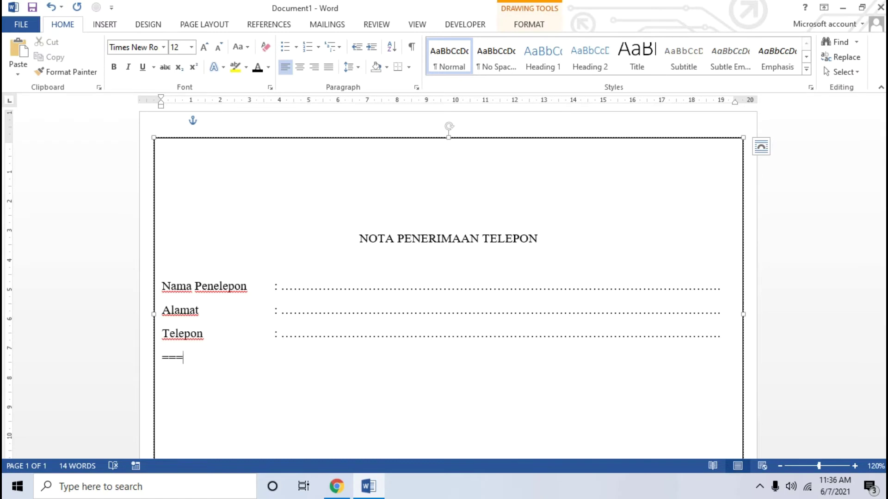
pyautogui.press('Return')
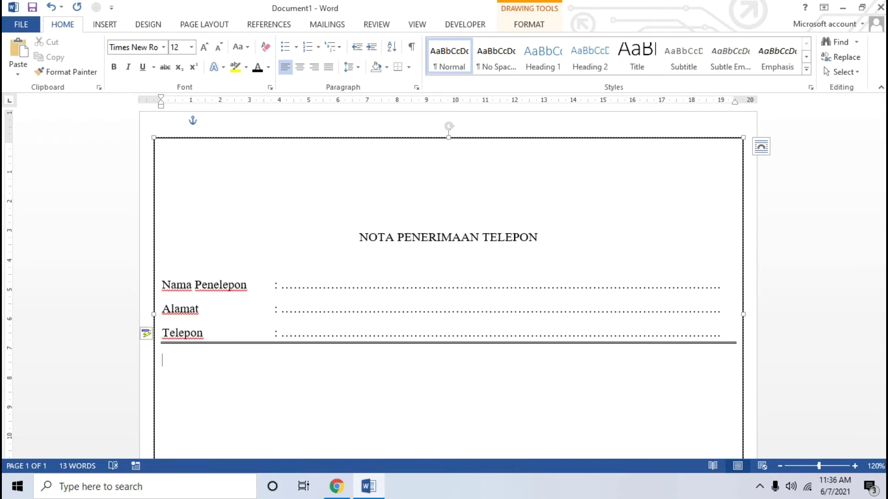
# Compare the title spacing with the Chrome sample and remove the blank line between the title and "Nama Penelepon" in Word
pyautogui.click(362, 262)
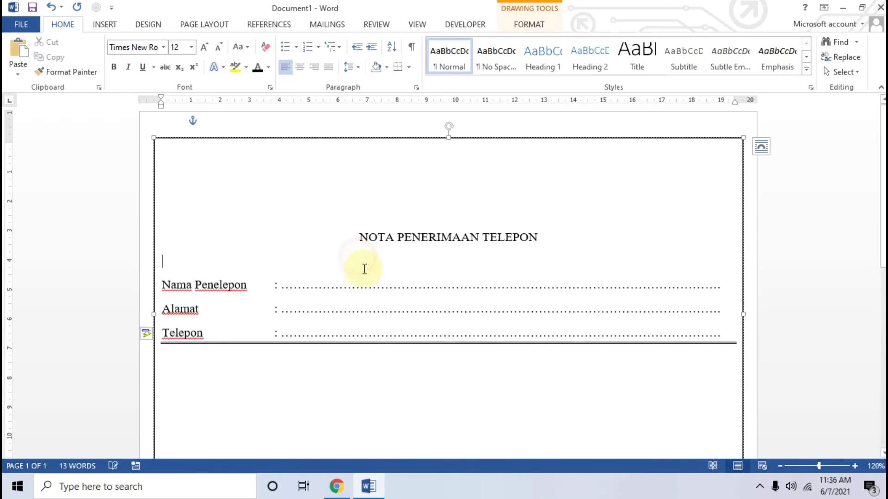
pyautogui.click(340, 487)
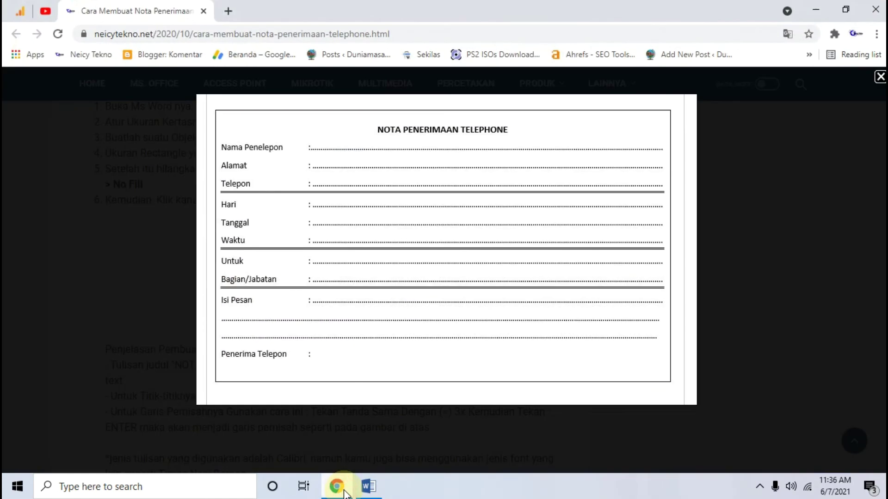
pyautogui.click(339, 485)
pyautogui.press('BackSpace')
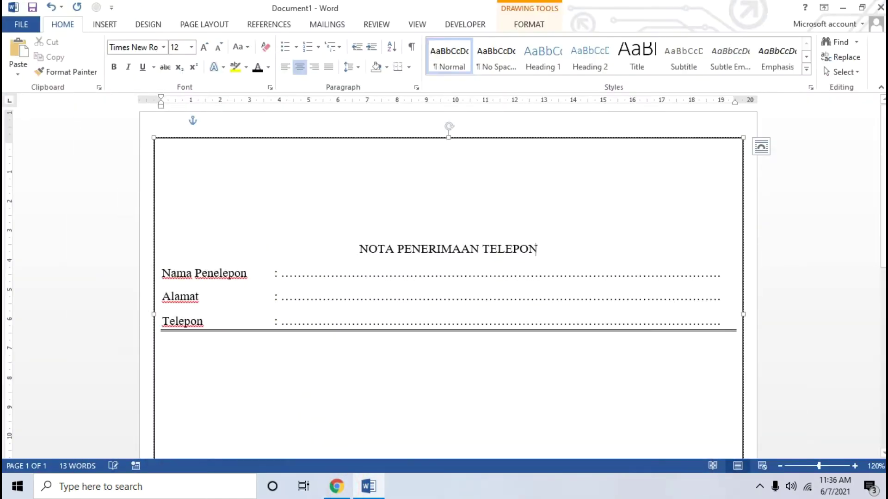
# Make the title "NOTA PENERIMAAN TELEPON" bold and set its line spacing to 2.0
pyautogui.moveTo(541, 245); pyautogui.dragTo(362, 245)
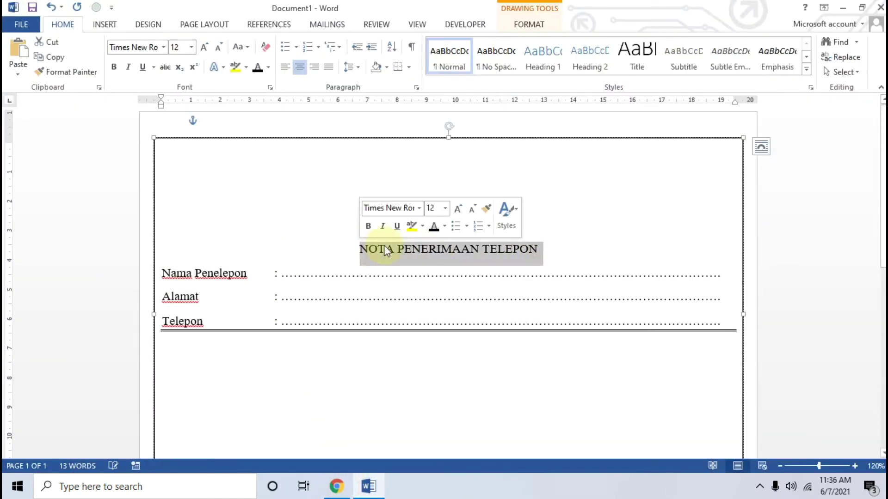
pyautogui.click(113, 68)
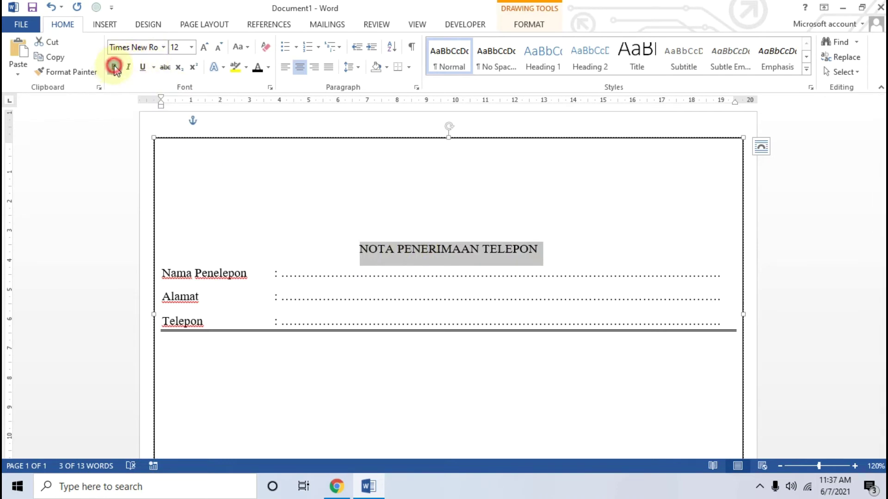
pyautogui.click(577, 254)
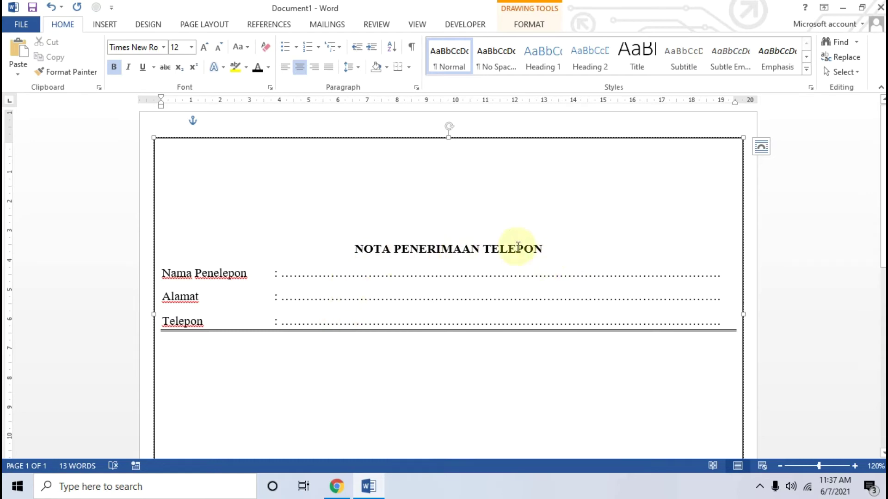
pyautogui.click(358, 69)
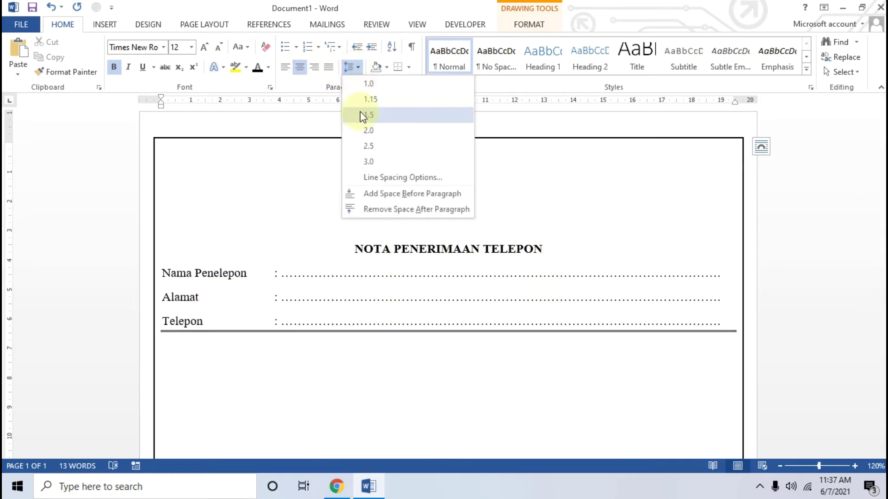
pyautogui.click(376, 130)
# Check the next fields in the Chrome sample, return to Word and add a "Hari" label with an aligned colon below the divider
pyautogui.click(349, 365)
pyautogui.scroll(-1, 340, 365)
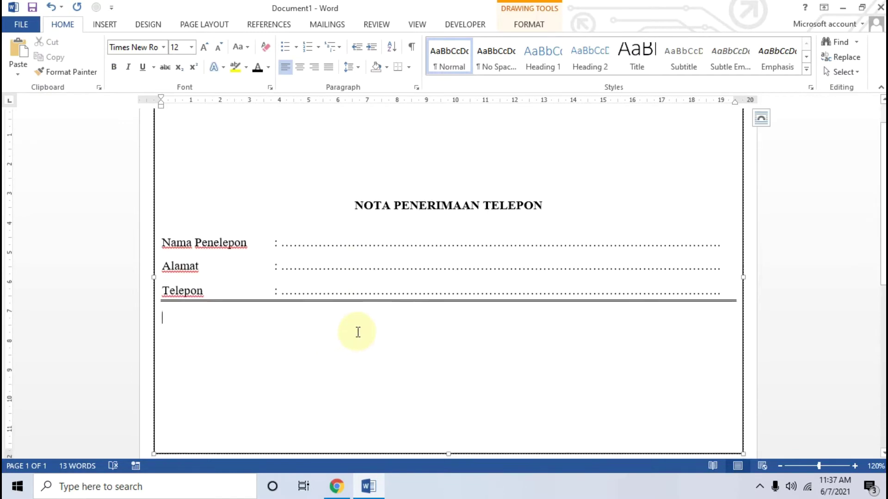
pyautogui.click(343, 489)
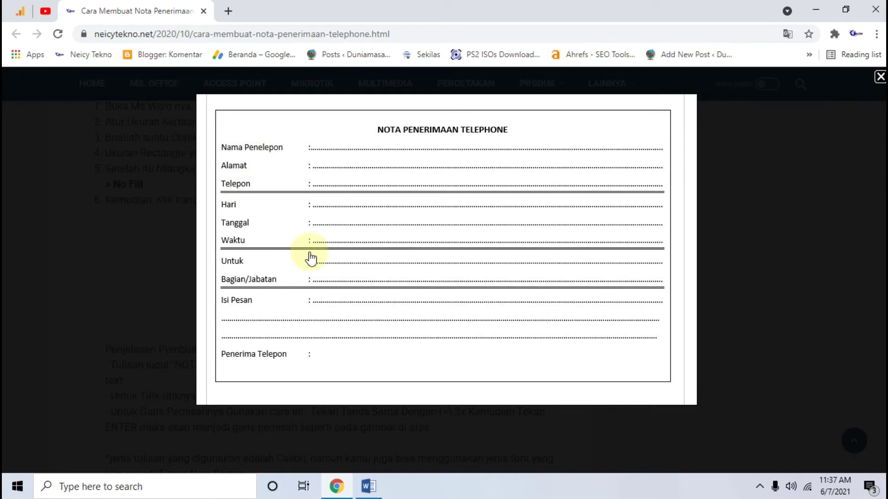
pyautogui.click(336, 486)
pyautogui.click(255, 349)
pyautogui.write('Hari')
pyautogui.press('Tab')
pyautogui.press('Tab')
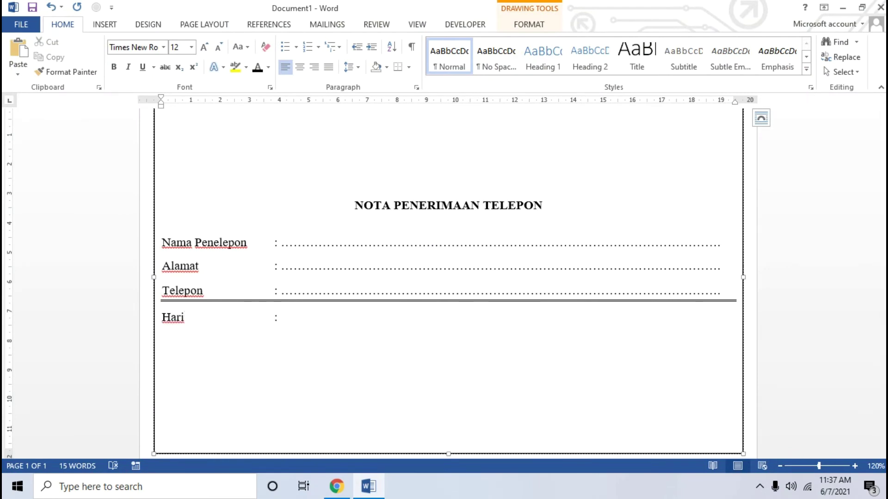
# Add the labels "Tanggal" and "Waktu" on separate lines below "Hari", each followed by an aligned colon
pyautogui.press('Return')
pyautogui.write('Tanggal')
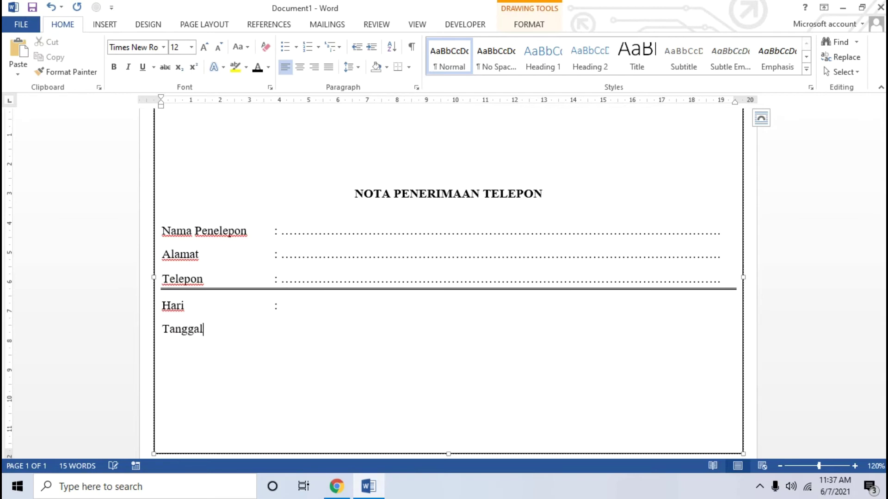
pyautogui.press('Tab')
pyautogui.press('Tab')
pyautogui.write(':')
pyautogui.press('Return')
pyautogui.write('Waktu')
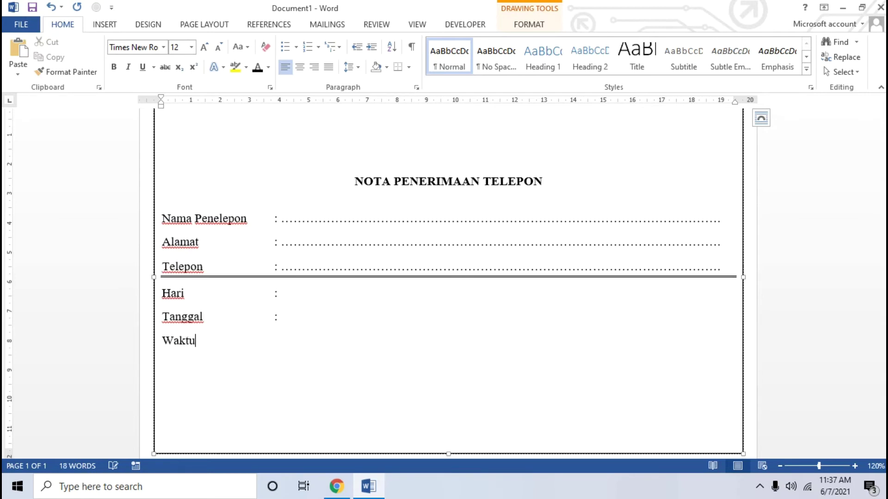
pyautogui.press('Tab')
pyautogui.press('Tab')
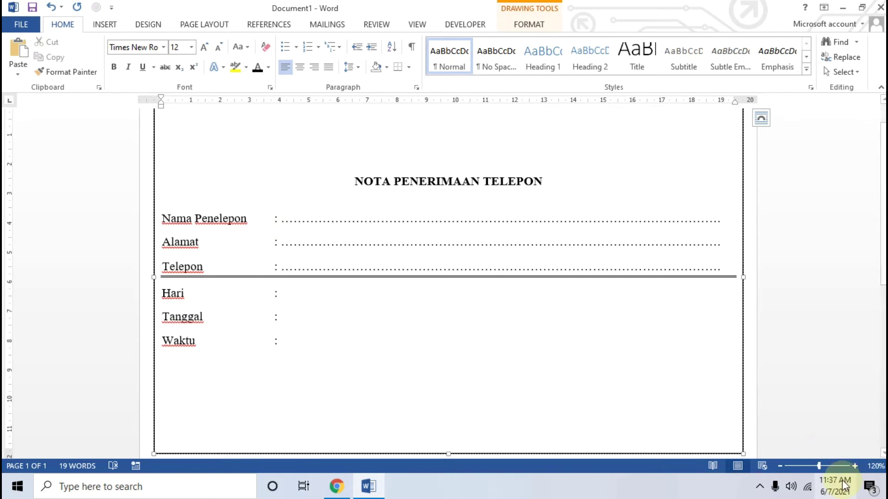
# Fill a dotted line after the Hari colon, ending level with the dotted lines above
pyautogui.click(833, 466)
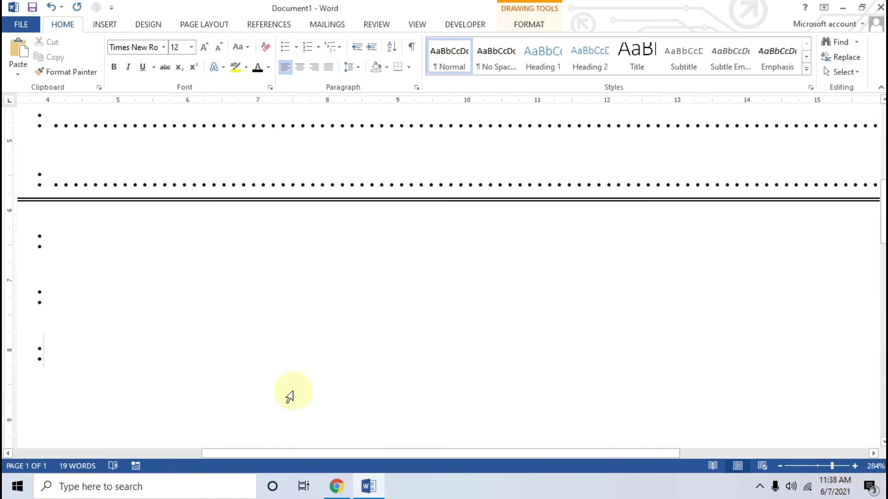
pyautogui.moveTo(303, 451); pyautogui.dragTo(132, 451)
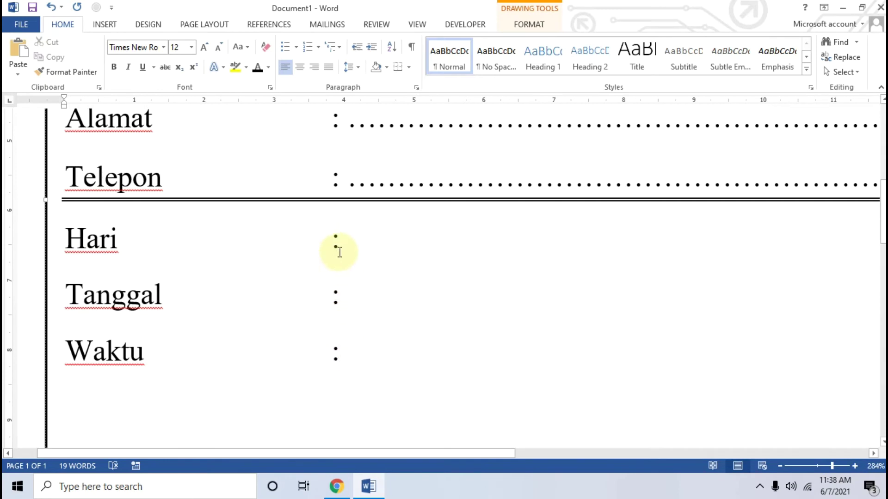
pyautogui.click(337, 337)
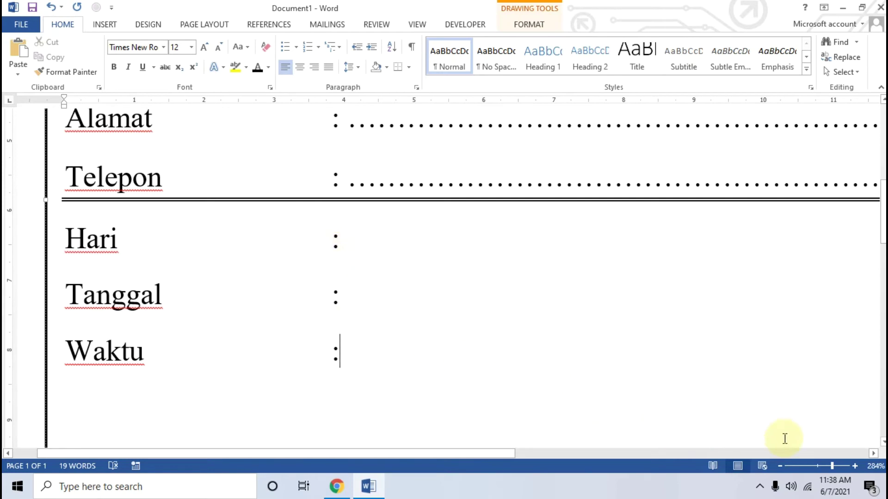
pyautogui.scroll(-19, 781, 470)
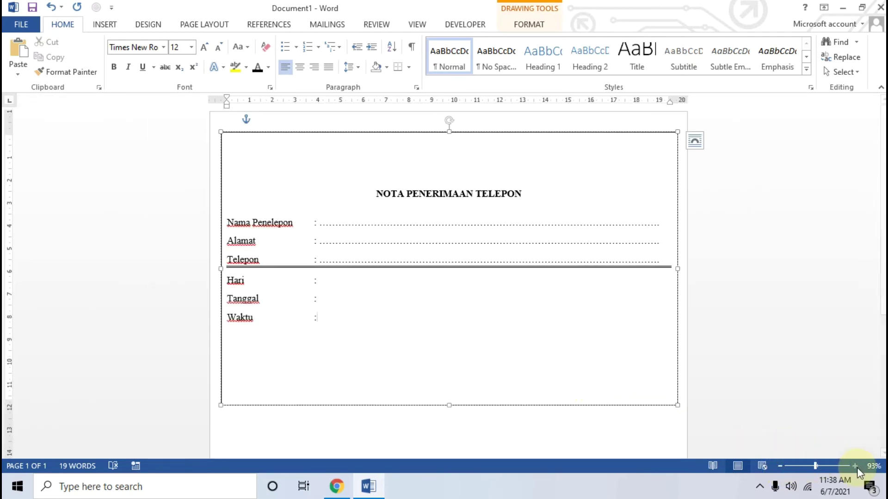
pyautogui.scroll(3, 814, 466)
pyautogui.click(358, 295)
pyautogui.click(307, 268)
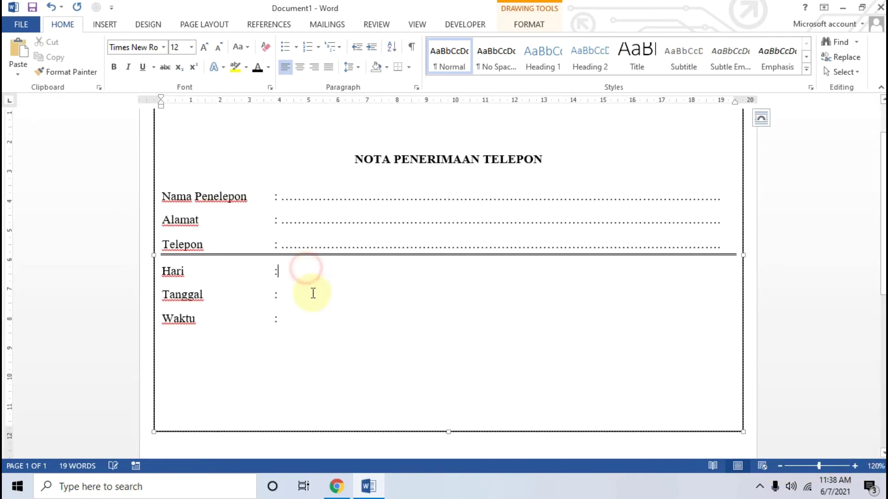
pyautogui.write('.....................................................................................................................................')
pyautogui.press('BackSpace')
pyautogui.press('BackSpace')
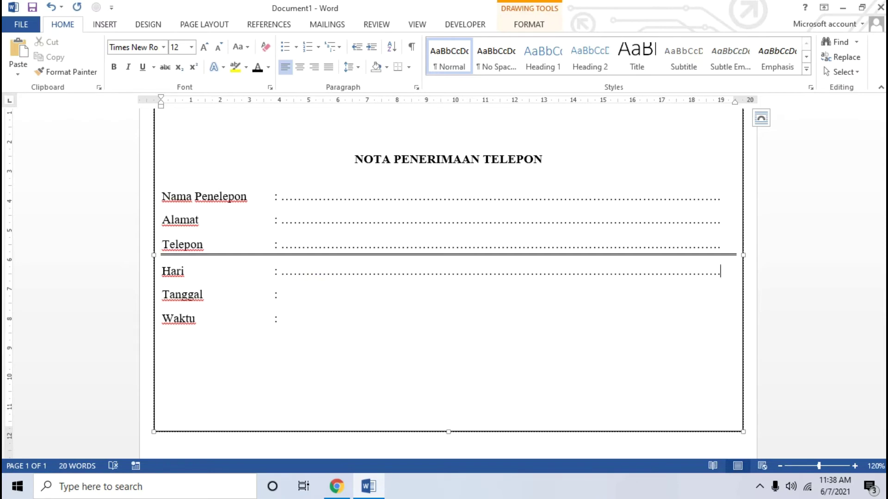
# Copy the dotted line from Hari to after the Tanggal and Waktu colons
pyautogui.moveTo(724, 275); pyautogui.dragTo(281, 275)
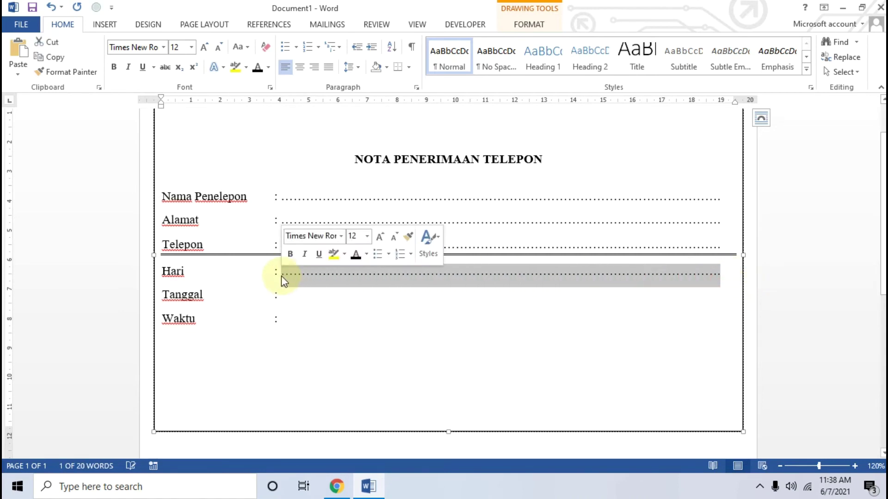
pyautogui.click(293, 295)
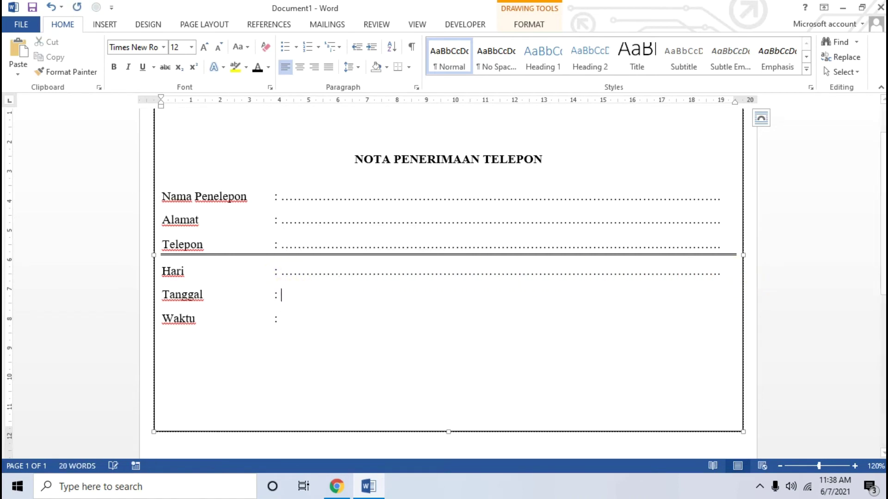
pyautogui.write('......................................................................................................................................................')
pyautogui.click(299, 318)
pyautogui.hotkey('ctrl', 'v')
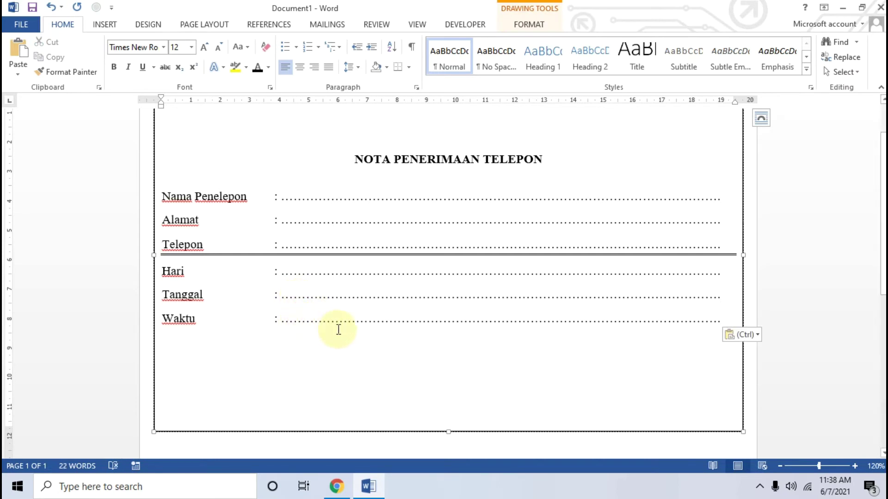
# Create a full-width double divider below "Waktu" from three equals signs
pyautogui.press('Return')
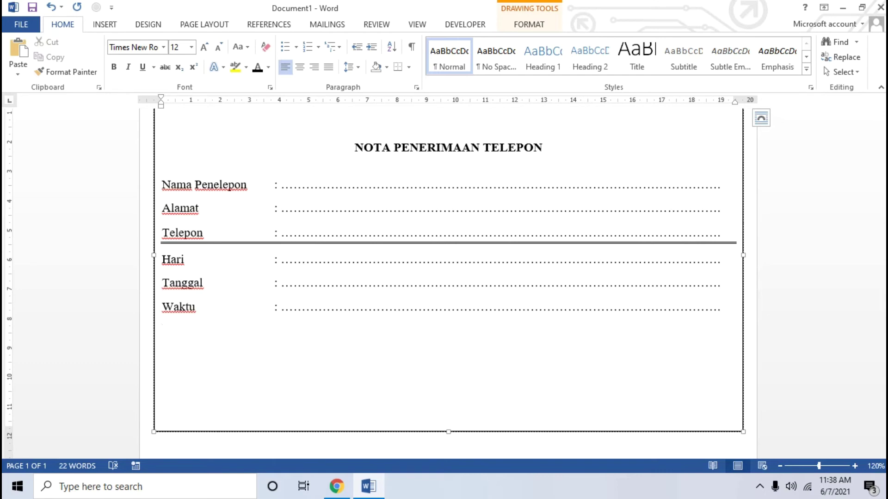
pyautogui.write('===')
pyautogui.press('Return')
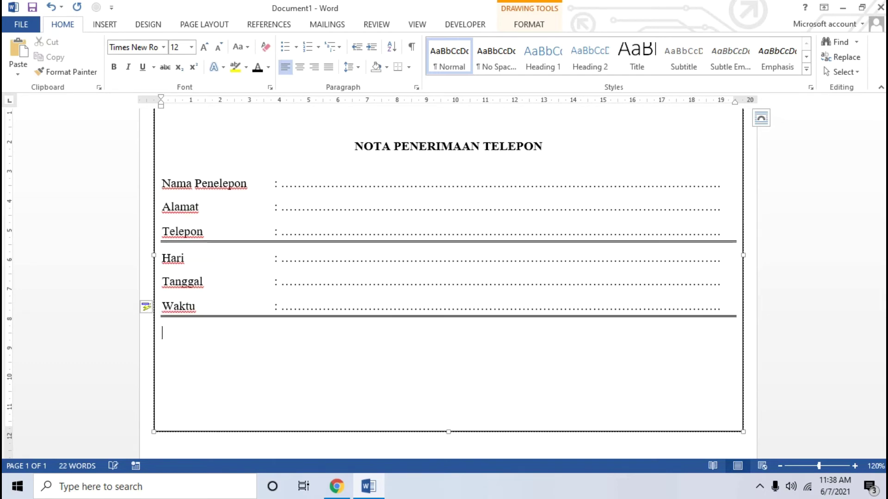
# Check the following fields in the Chrome sample, return to Word and add an "Untuk" label with an aligned colon below the second divider
pyautogui.click(345, 492)
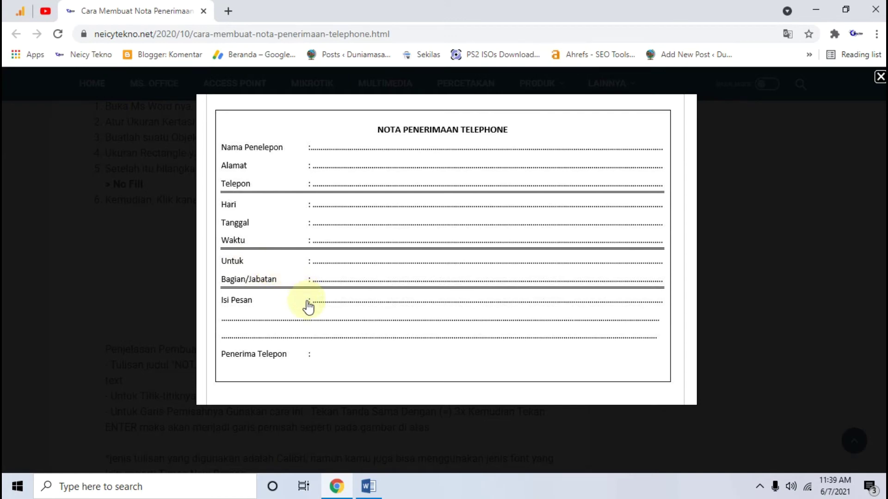
pyautogui.click(369, 486)
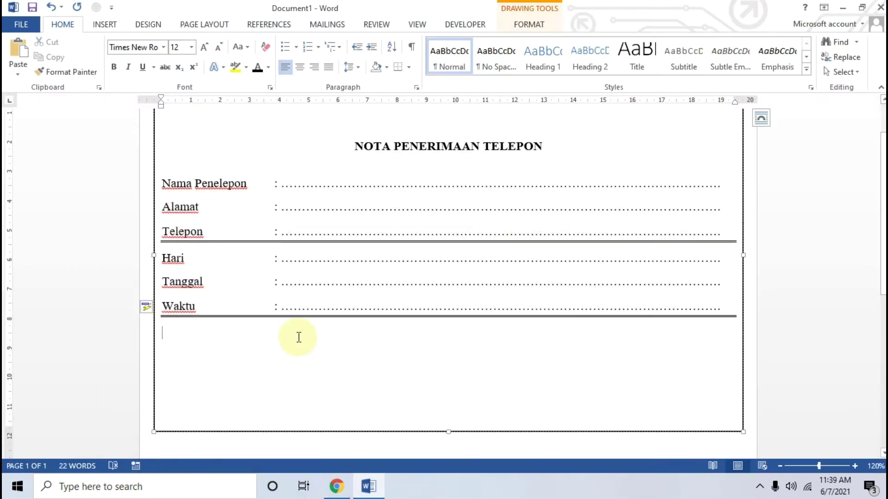
pyautogui.write('Untuk')
pyautogui.press('Tab')
pyautogui.press('Tab')
pyautogui.write(':')
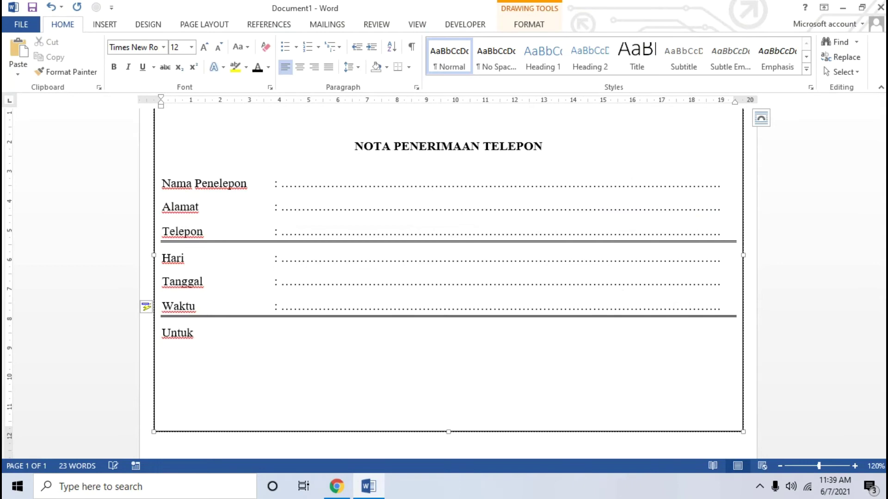
# Add the label "Bagian/Jabatan" with an aligned colon below "Untuk" and start a new line after it
pyautogui.press('Return')
pyautogui.write('Bagian')
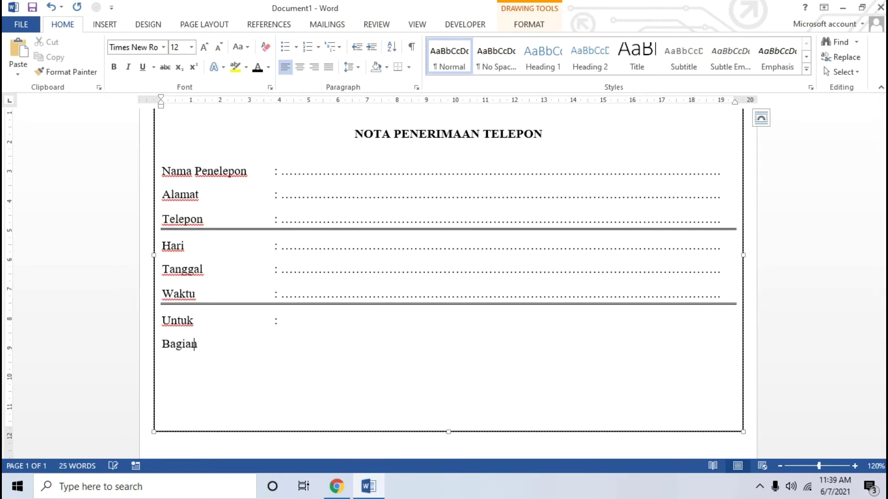
pyautogui.write('/Jabatan')
pyautogui.press('Tab')
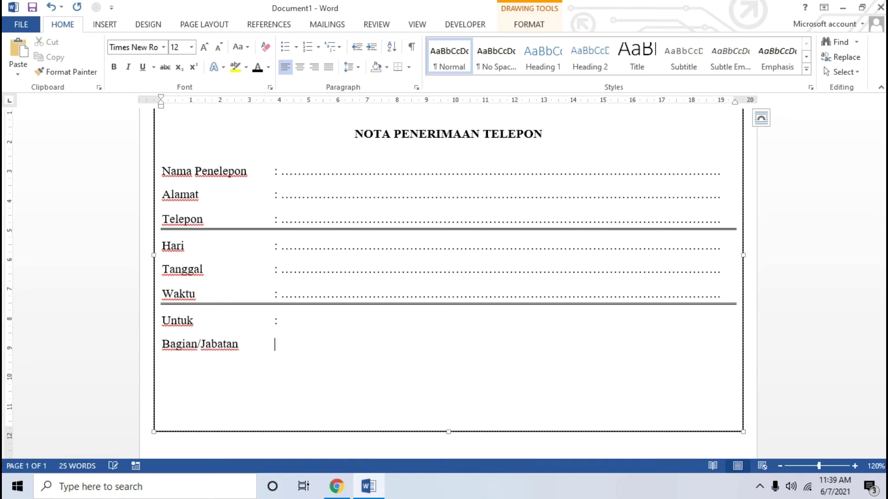
pyautogui.write(':')
pyautogui.press('Return')
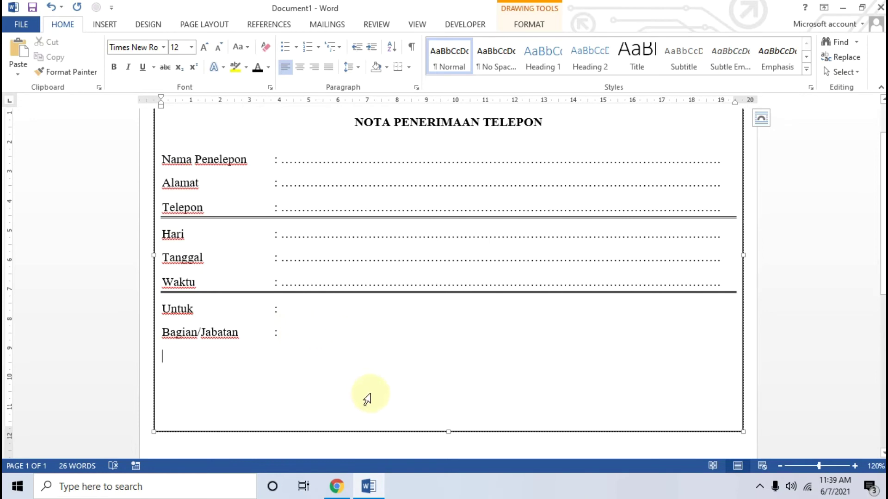
# Paste the copied dotted line after the Untuk and Bagian/Jabatan colons
pyautogui.click(324, 305)
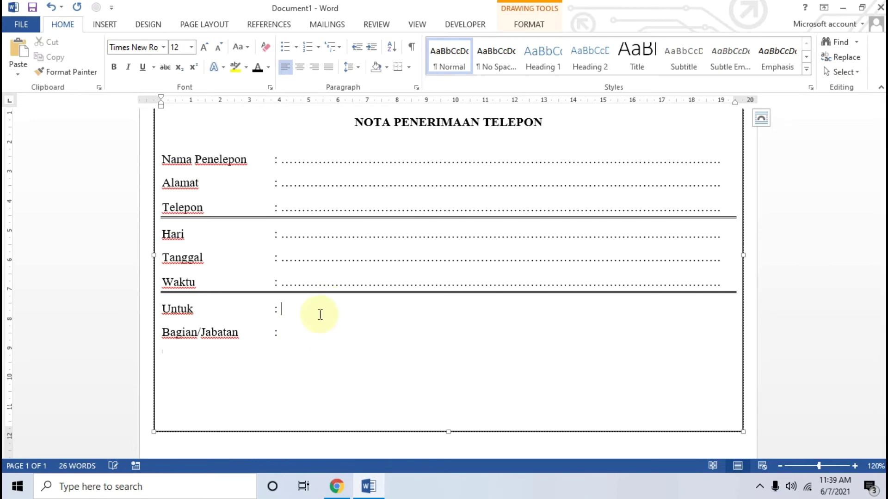
pyautogui.hotkey('ctrl', 'v')
pyautogui.click(320, 340)
pyautogui.press('ctrl')
pyautogui.hotkey('ctrl', 'v')
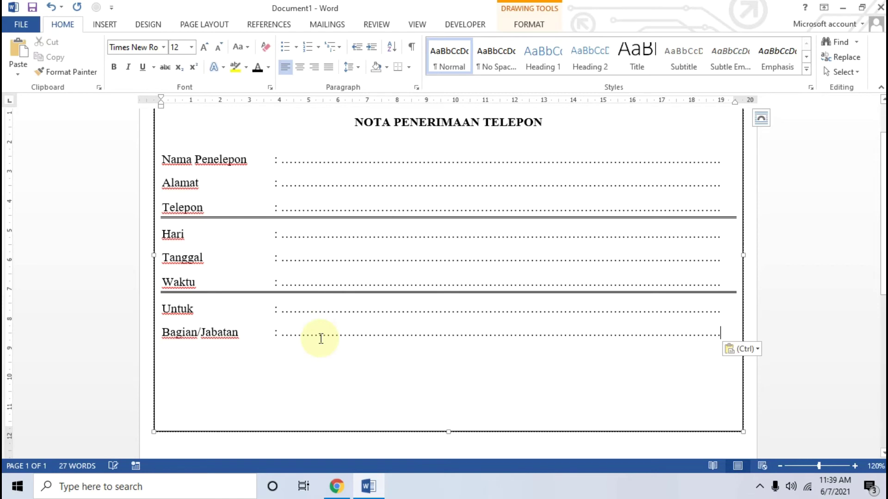
# Check the sample in Chrome, return to Word and create a full-width divider below "Bagian/Jabatan" from three equals signs
pyautogui.click(224, 347)
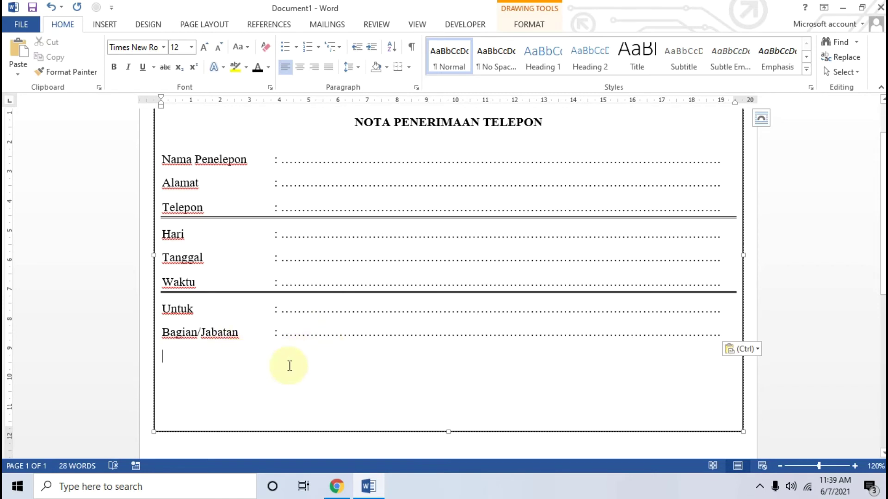
pyautogui.click(340, 487)
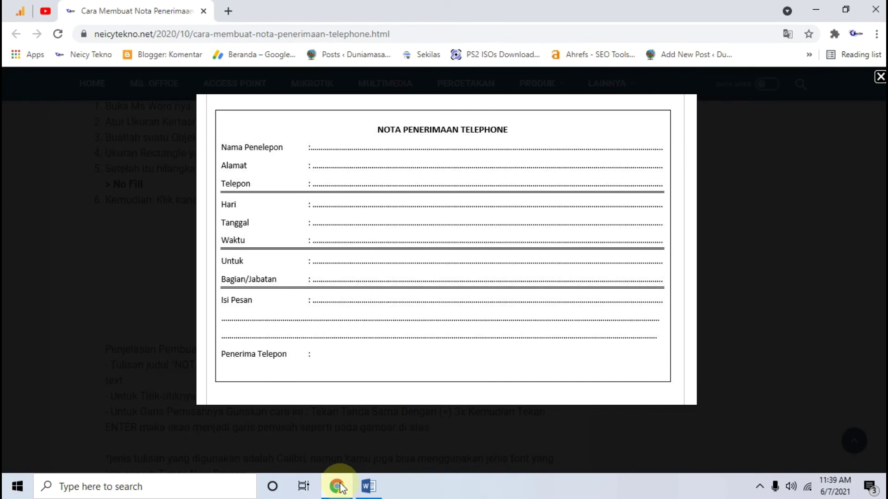
pyautogui.hotkey('alt', 'Tab')
pyautogui.write('====')
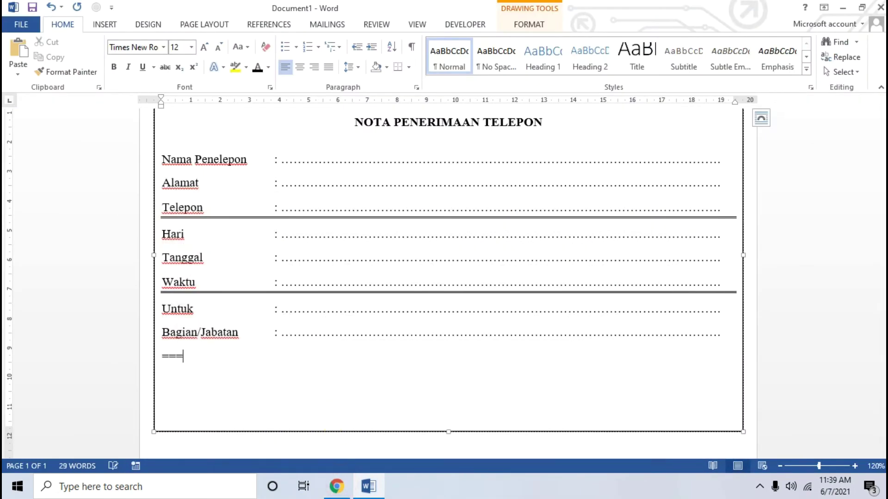
pyautogui.press('Return')
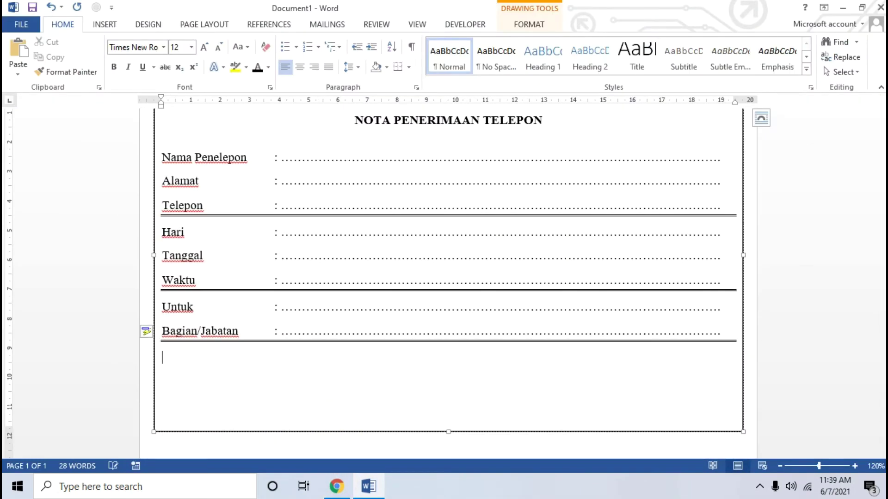
# Add the label "Isi Pesan" with an aligned colon below the third divider
pyautogui.write('Isi Pesan')
pyautogui.press('Tab')
pyautogui.press('Tab')
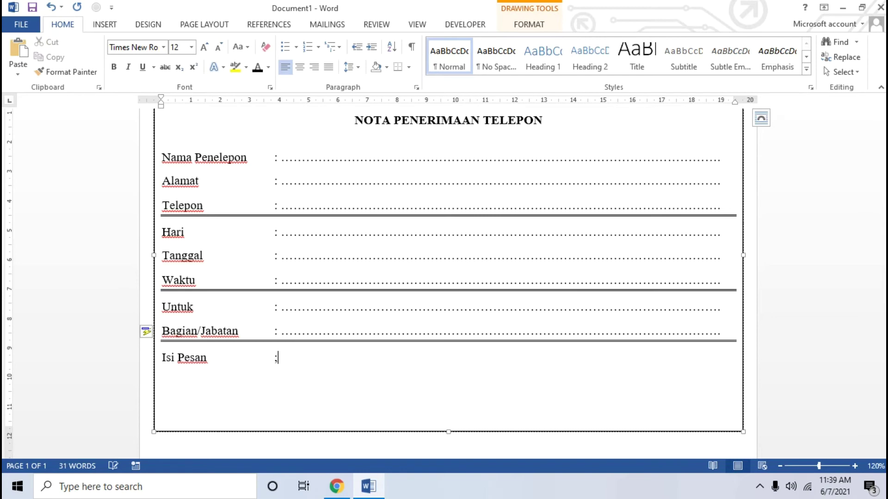
pyautogui.press('BackSpace')
pyautogui.press('BackSpace')
pyautogui.write(':')
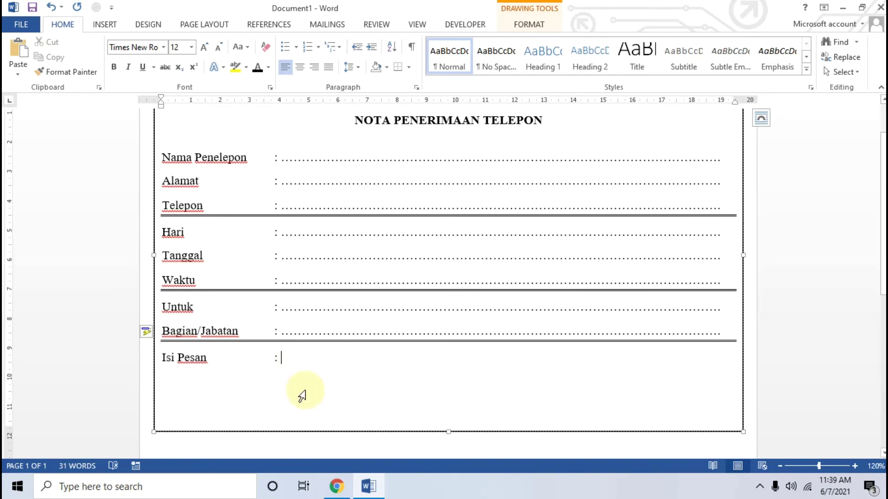
# Check the sample in Chrome, return to Word and paste the copied dotted line twice after the Isi Pesan colon
pyautogui.click(340, 486)
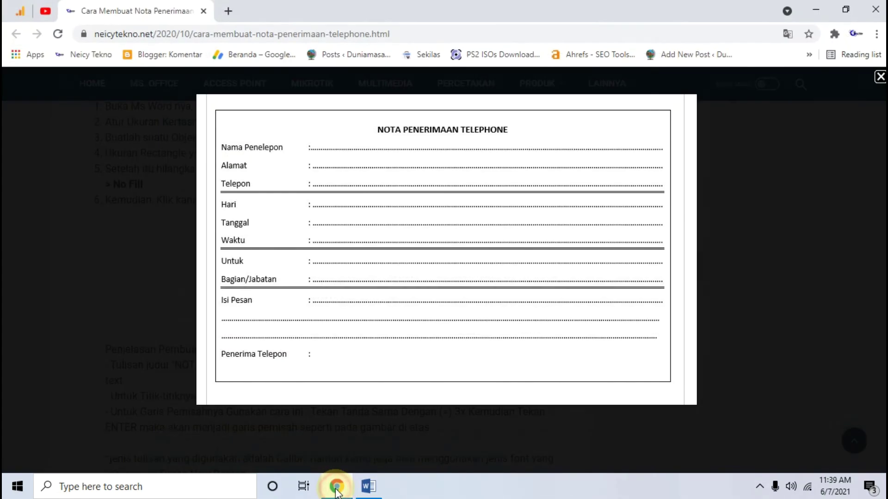
pyautogui.click(337, 491)
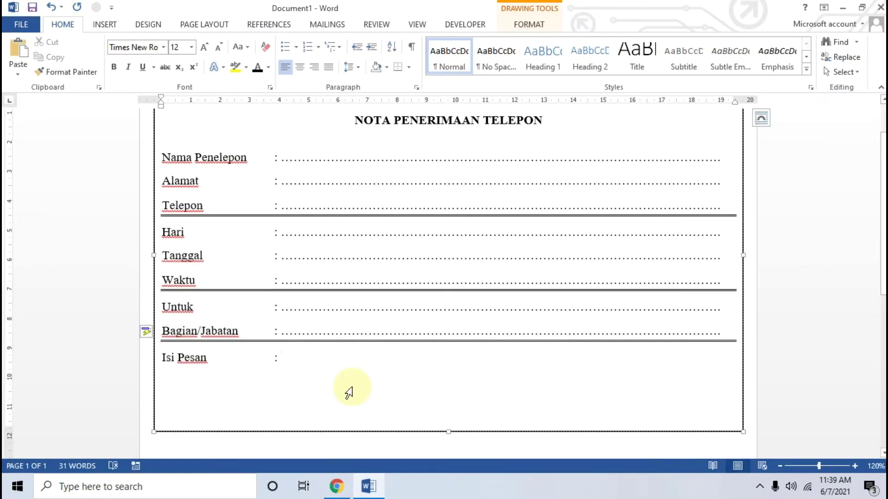
pyautogui.hotkey('ctrl', 'v')
pyautogui.hotkey('ctrl', 'v')
pyautogui.press('ctrl')
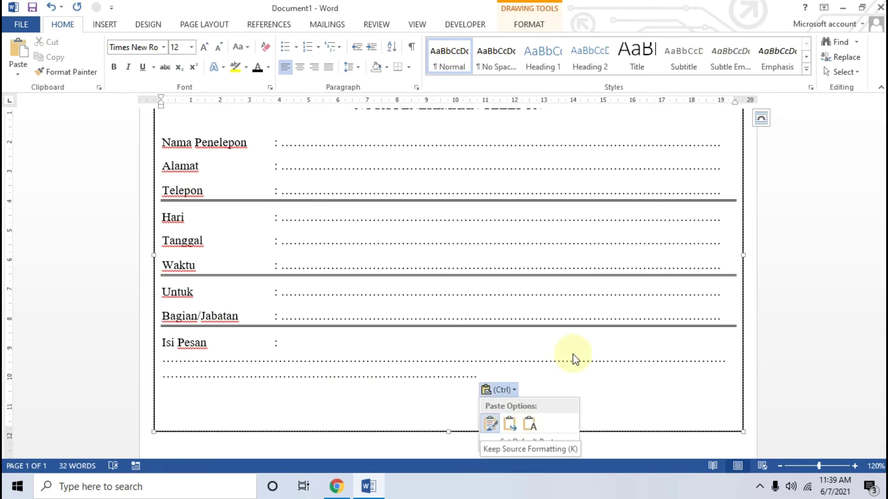
# Delete the surplus dots after the Isi Pesan colon, leaving one dotted line that ends level with the lines above
pyautogui.moveTo(476, 376); pyautogui.dragTo(198, 372)
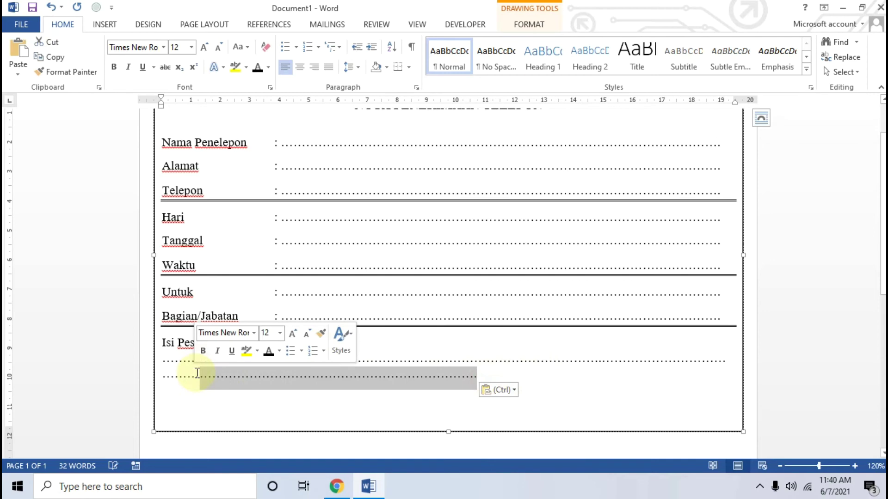
pyautogui.press('Delete')
pyautogui.press('BackSpace')
pyautogui.press('BackSpace')
pyautogui.press('BackSpace')
pyautogui.press('BackSpace')
pyautogui.press('BackSpace')
pyautogui.press('BackSpace')
pyautogui.press('BackSpace')
pyautogui.press('BackSpace')
pyautogui.press('BackSpace')
pyautogui.press('BackSpace')
pyautogui.press('BackSpace')
pyautogui.press('BackSpace')
pyautogui.press('BackSpace')
pyautogui.press('BackSpace')
pyautogui.press('BackSpace')
pyautogui.press('BackSpace')
pyautogui.press('BackSpace')
pyautogui.press('BackSpace')
pyautogui.press('BackSpace')
pyautogui.press('BackSpace')
pyautogui.press('BackSpace')
pyautogui.press('BackSpace')
pyautogui.press('BackSpace')
pyautogui.press('BackSpace')
pyautogui.press('BackSpace')
pyautogui.press('BackSpace')
pyautogui.press('BackSpace')
pyautogui.press('BackSpace')
pyautogui.press('BackSpace')
pyautogui.press('BackSpace')
pyautogui.press('BackSpace')
pyautogui.press('BackSpace')
pyautogui.press('BackSpace')
pyautogui.press('BackSpace')
pyautogui.press('BackSpace')
pyautogui.press('BackSpace')
pyautogui.press('BackSpace')
pyautogui.press('BackSpace')
pyautogui.press('BackSpace')
pyautogui.press('BackSpace')
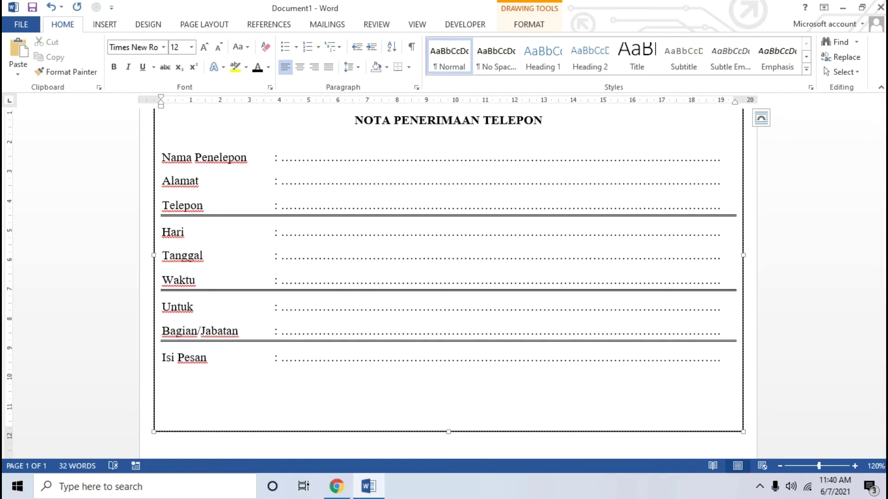
# Start a new line below Isi Pesan and fill it with dots across the full width of the form
pyautogui.press('Return')
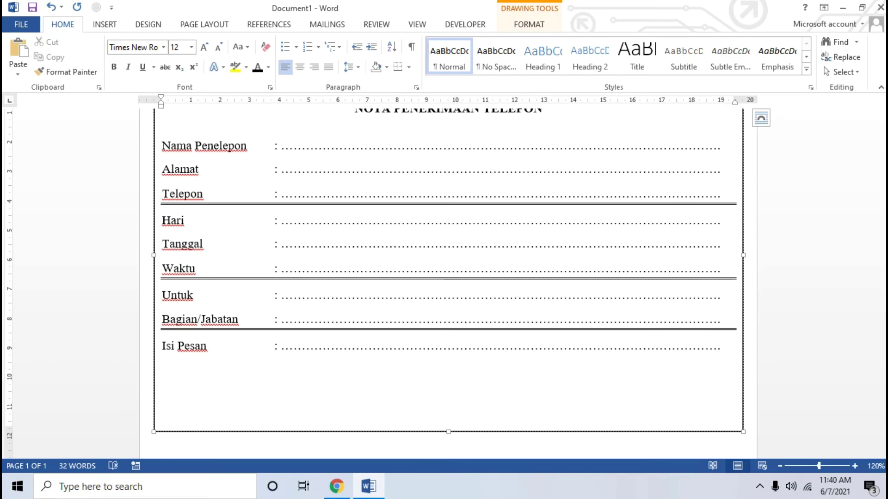
pyautogui.hotkey('ctrl', 'v')
pyautogui.write('........................................')
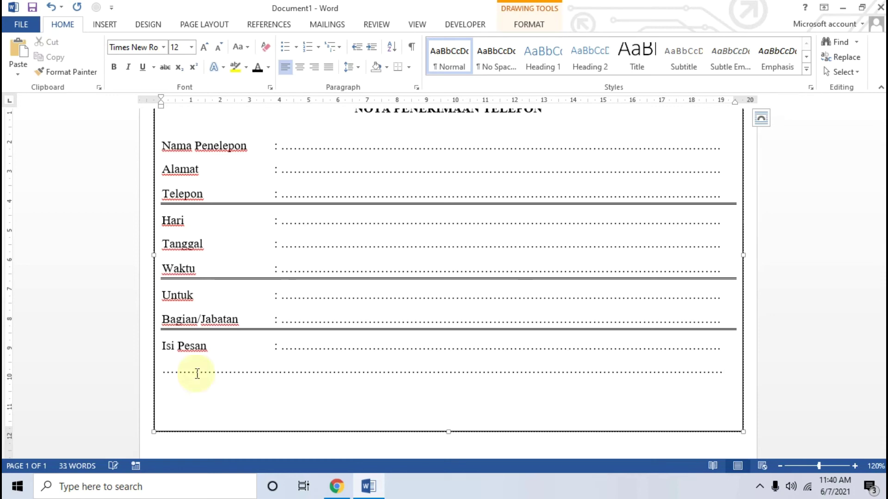
# Add a second full-width dotted line for the message text and start a new line below it
pyautogui.press('Return')
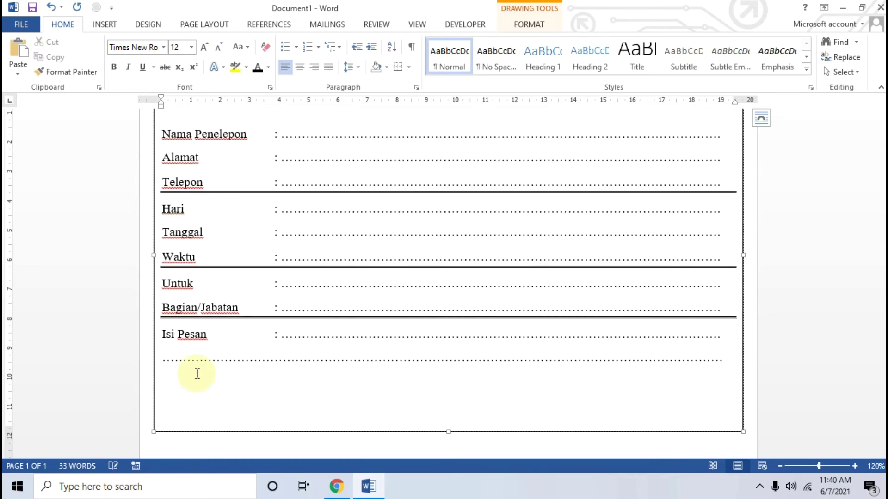
pyautogui.write('.............................................................................................................')
pyautogui.write('...............')
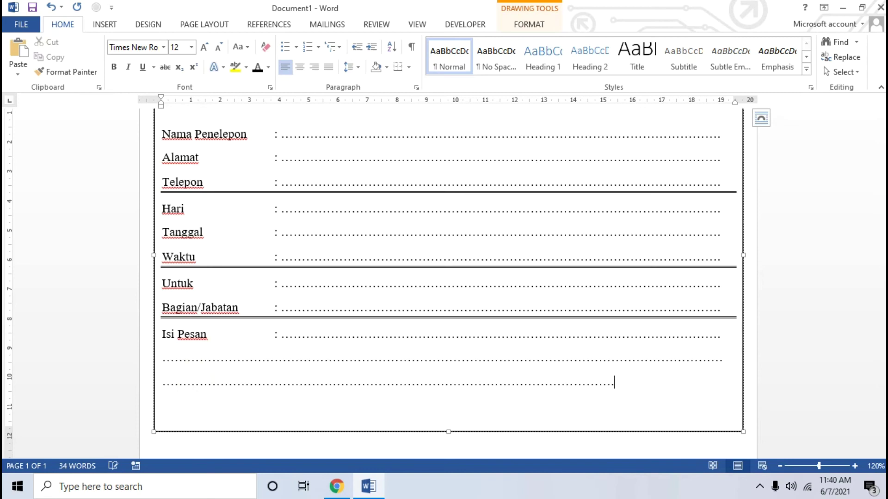
pyautogui.write('.......................................................................')
pyautogui.press('Return')
# Check the sample in Chrome, return to Word and add the label "Penerima Telepon" with an aligned colon on the last line
pyautogui.scroll(2, 203, 369)
pyautogui.scroll(-2, 283, 416)
pyautogui.click(336, 486)
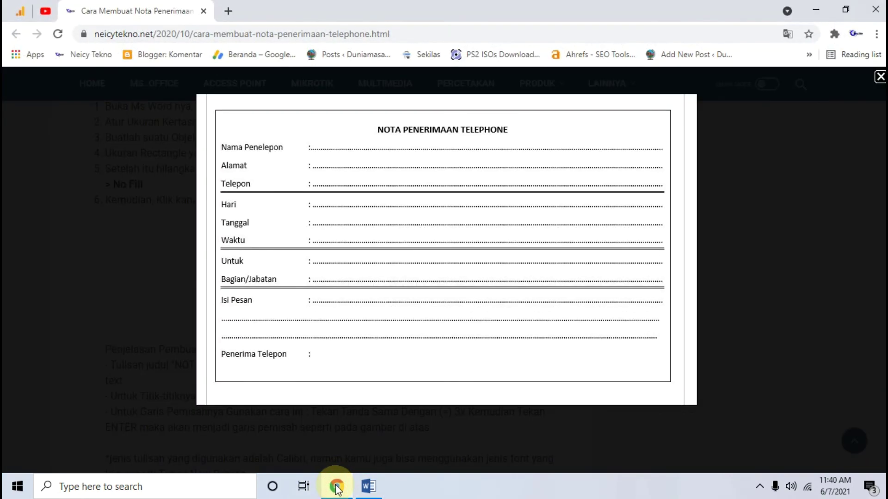
pyautogui.click(336, 487)
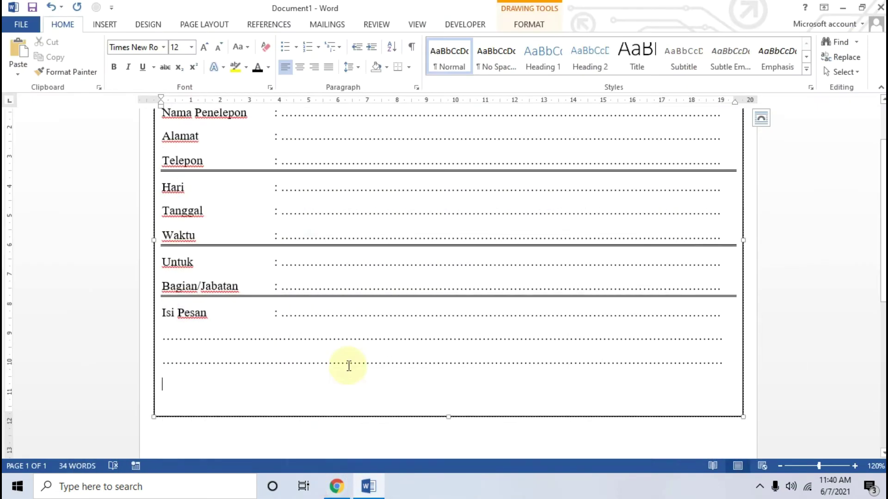
pyautogui.write('Peneri')
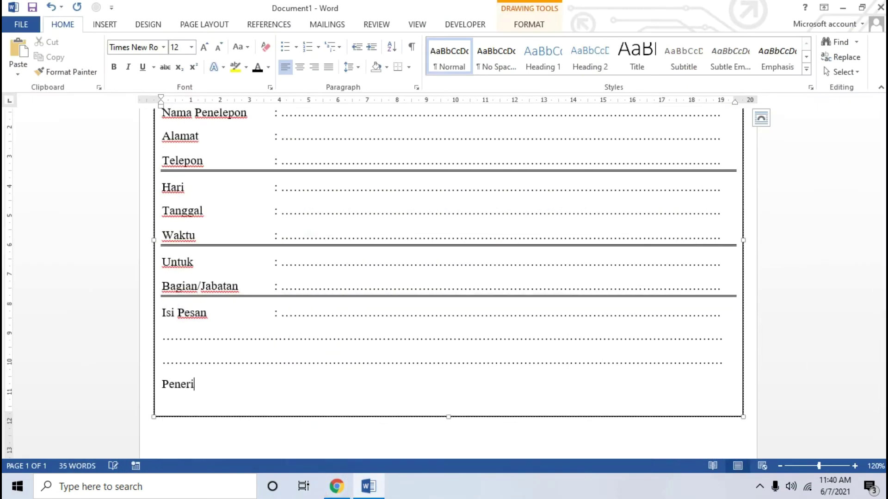
pyautogui.write('ma Telepon')
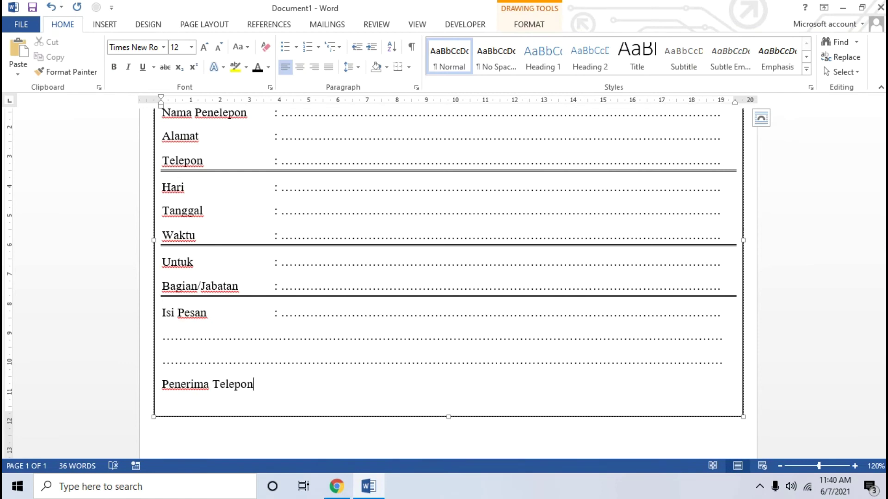
pyautogui.press('Tab')
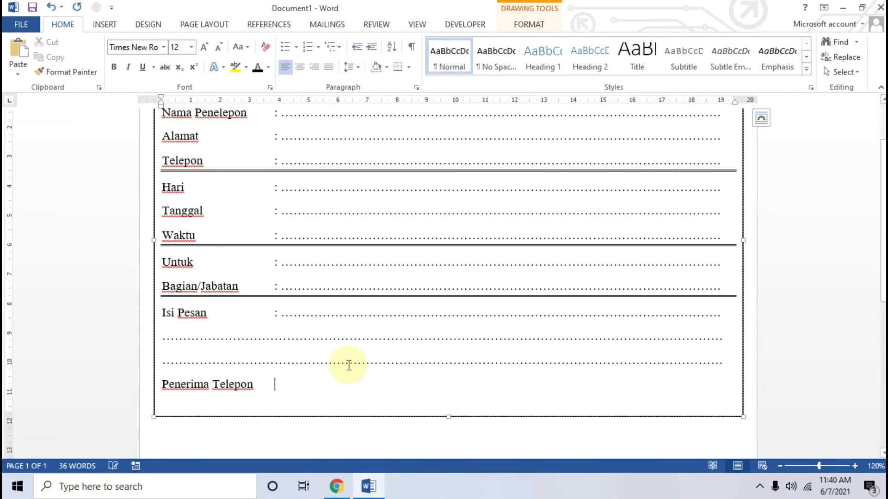
pyautogui.write(':')
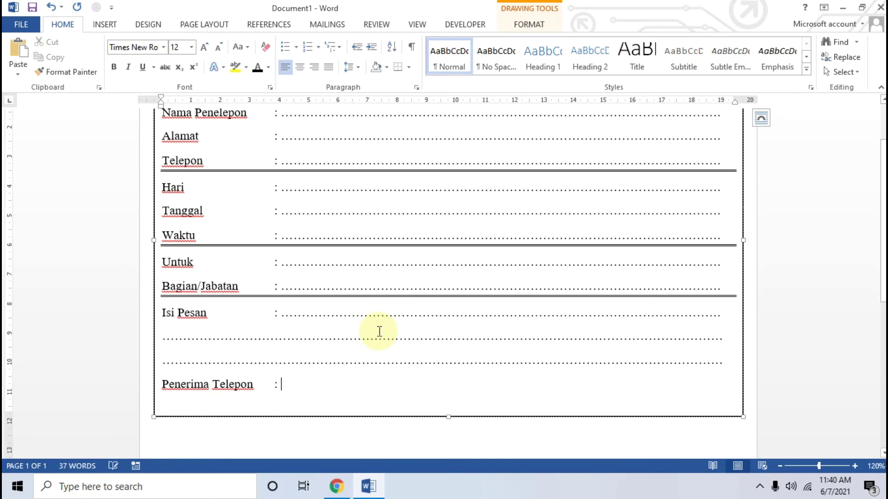
# Compare the whole form in Word with the sample image in Chrome
pyautogui.scroll(1, 378, 328)
pyautogui.scroll(-1, 818, 430)
pyautogui.scroll(2, 638, 376)
pyautogui.scroll(-1, 448, 351)
pyautogui.scroll(-1, 448, 351)
pyautogui.click(336, 486)
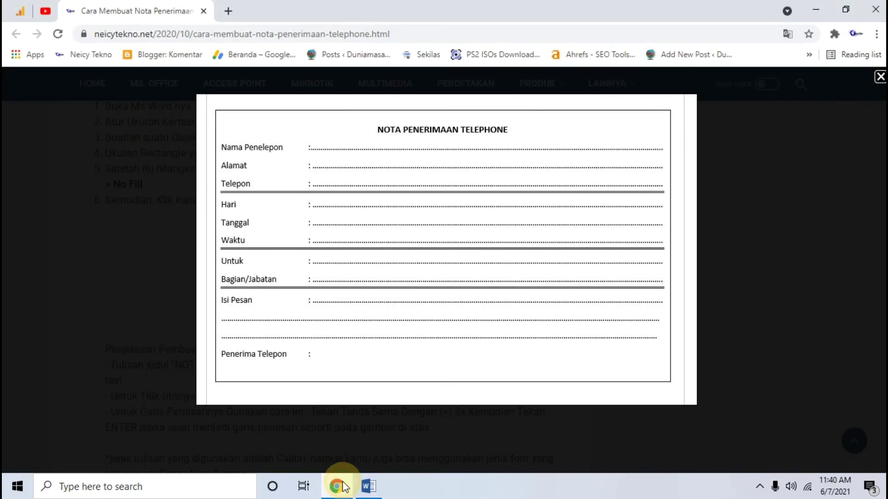
pyautogui.click(369, 486)
pyautogui.scroll(3, 349, 356)
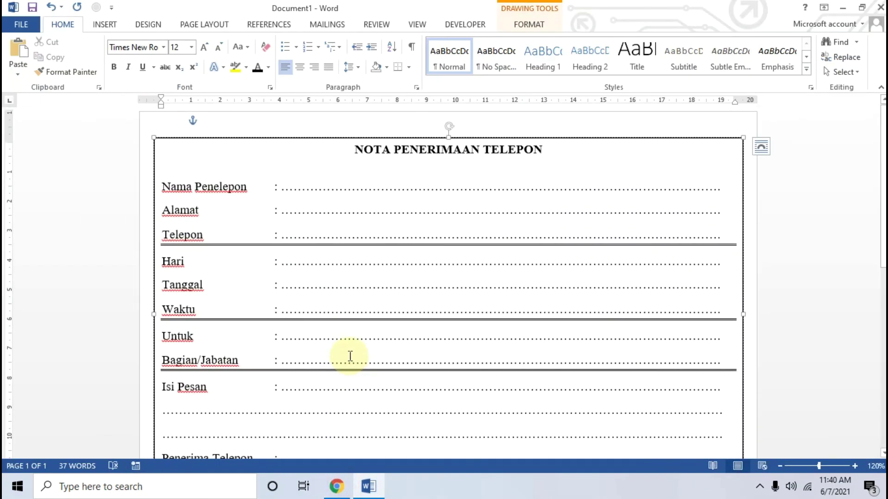
pyautogui.click(335, 491)
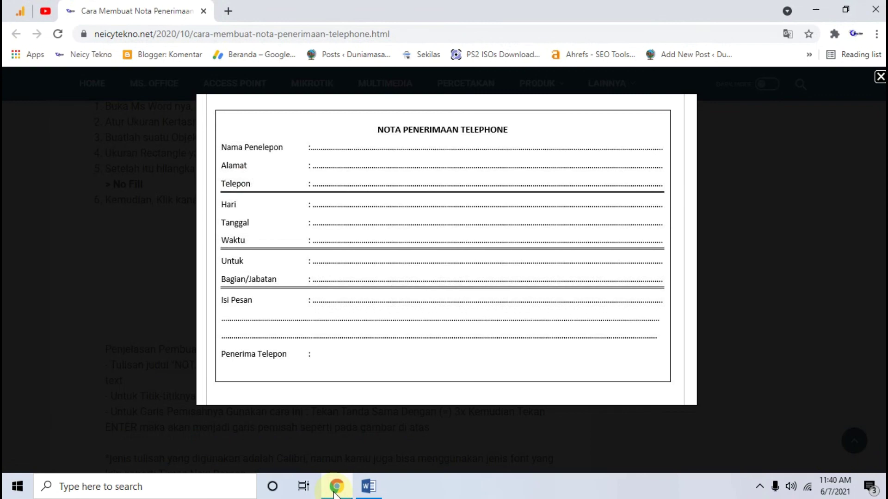
pyautogui.click(335, 491)
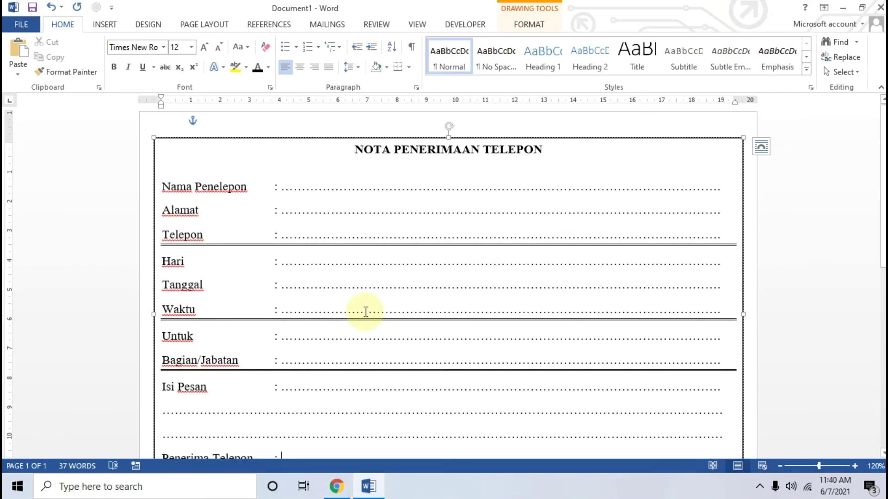
pyautogui.scroll(-3, 366, 312)
# Switch to Chrome, close the enlarged sample image and review the article's written instructions through the final step
pyautogui.click(334, 485)
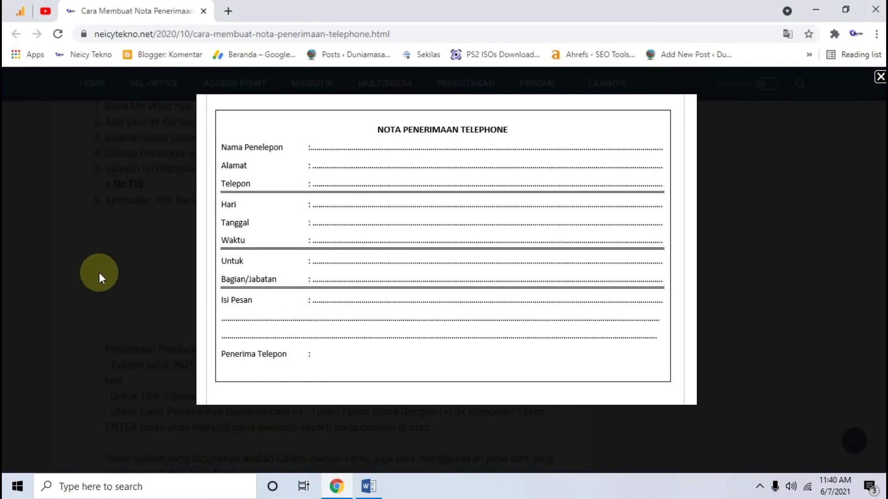
pyautogui.click(105, 274)
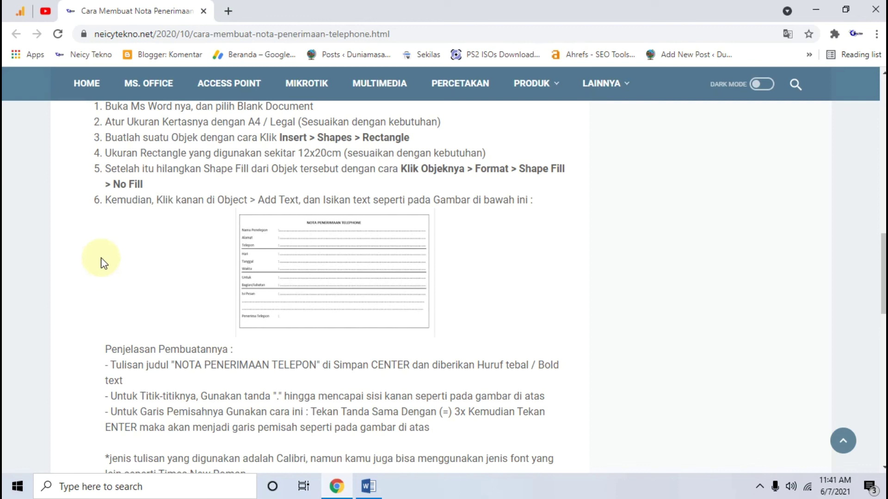
pyautogui.scroll(3, 154, 263)
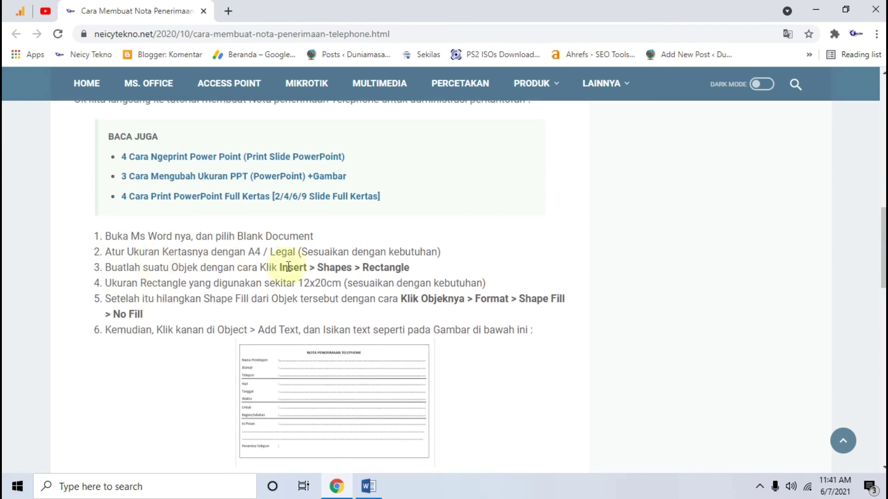
pyautogui.scroll(-3, 308, 269)
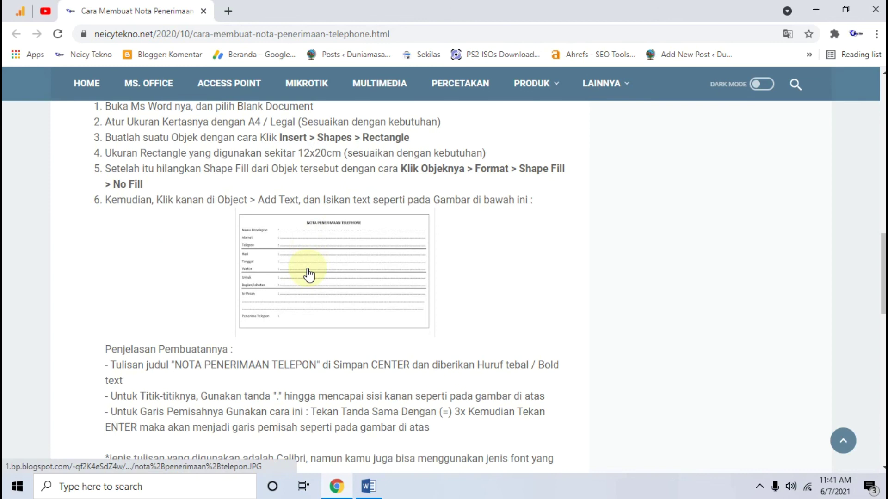
pyautogui.scroll(-6, 308, 272)
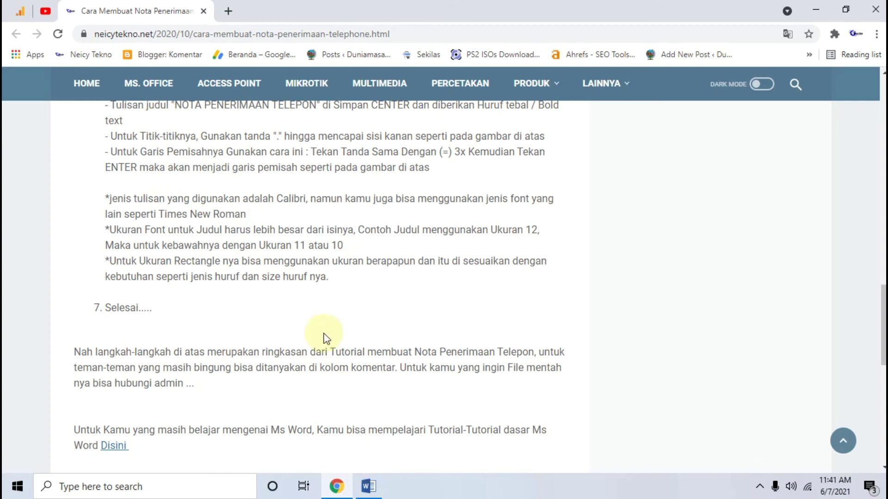
# Return to Word and examine the finished form in the print preview at 100% zoom
pyautogui.click(369, 487)
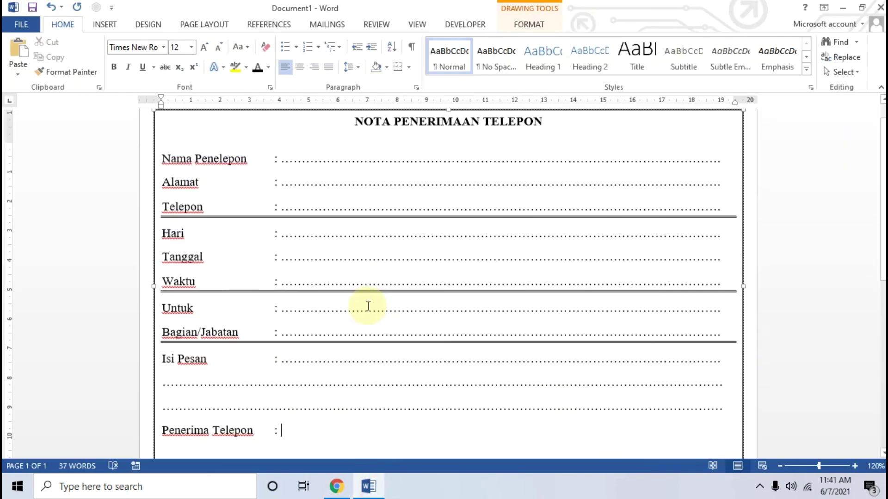
pyautogui.scroll(1, 368, 306)
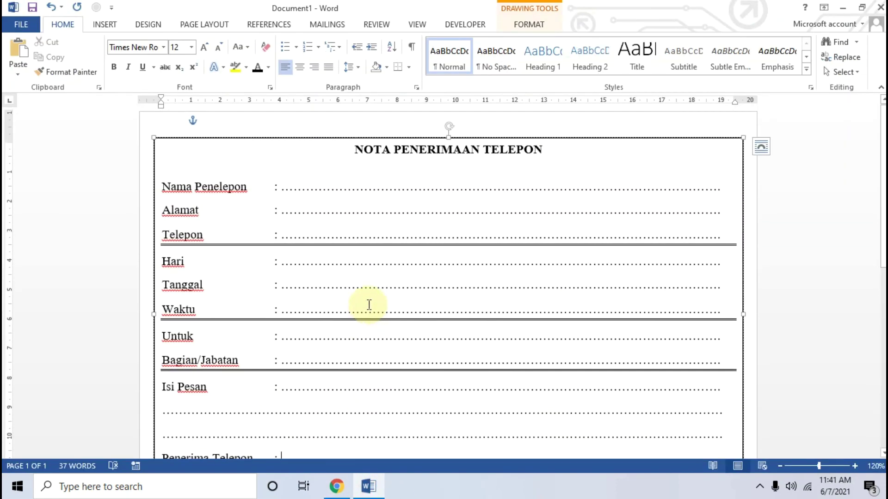
pyautogui.hotkey('ctrl', 'p')
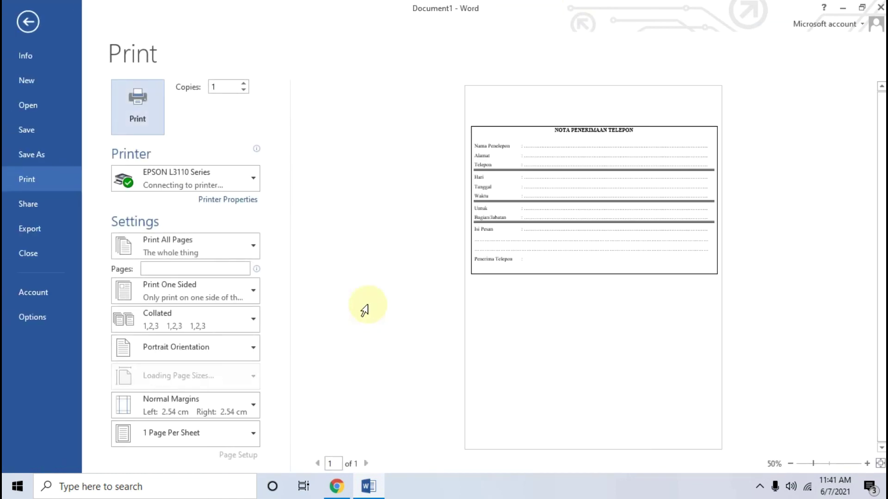
pyautogui.click(829, 463)
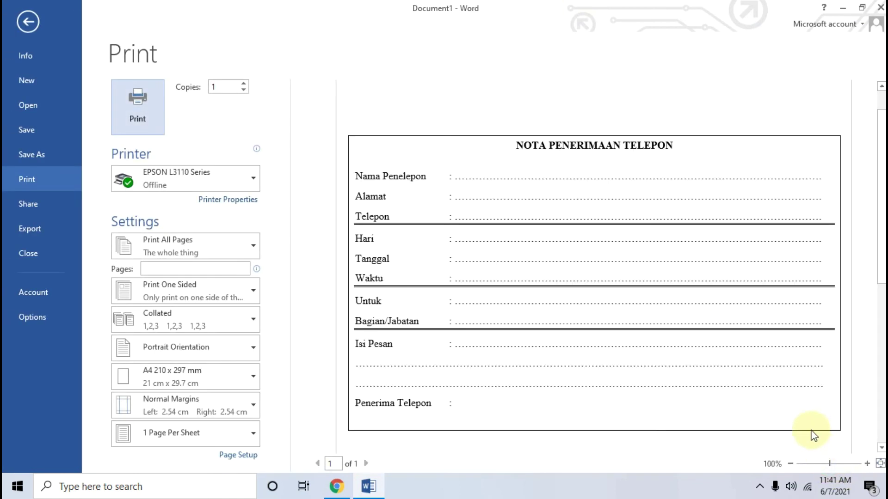
pyautogui.scroll(-1, 678, 316)
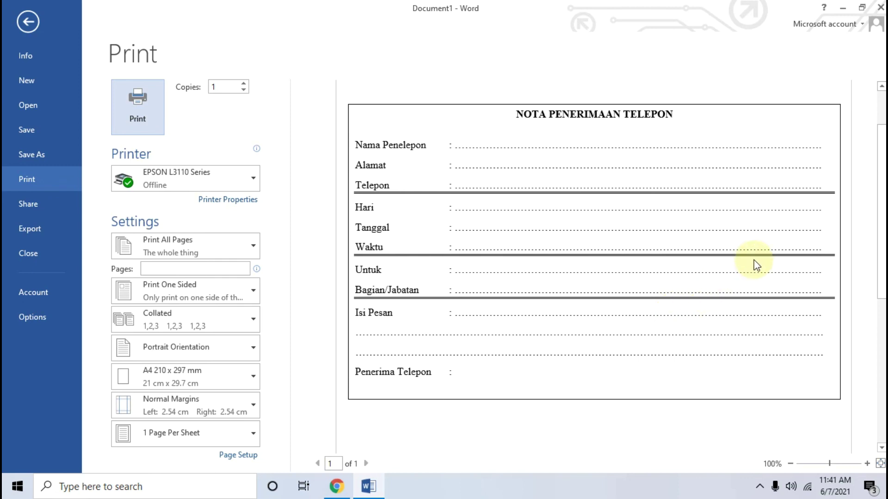
# Minimize Word, look over the article's steps and sample image once more, and minimize Chrome to show the desktop
pyautogui.click(846, 7)
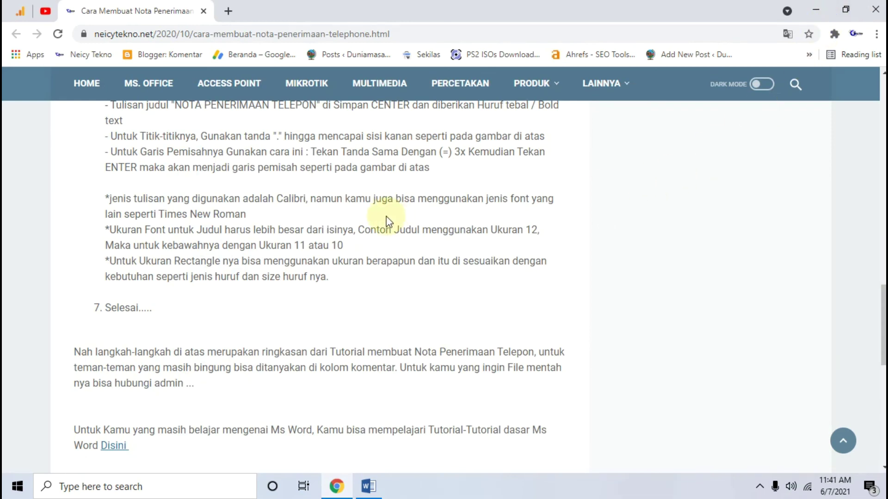
pyautogui.scroll(4, 406, 242)
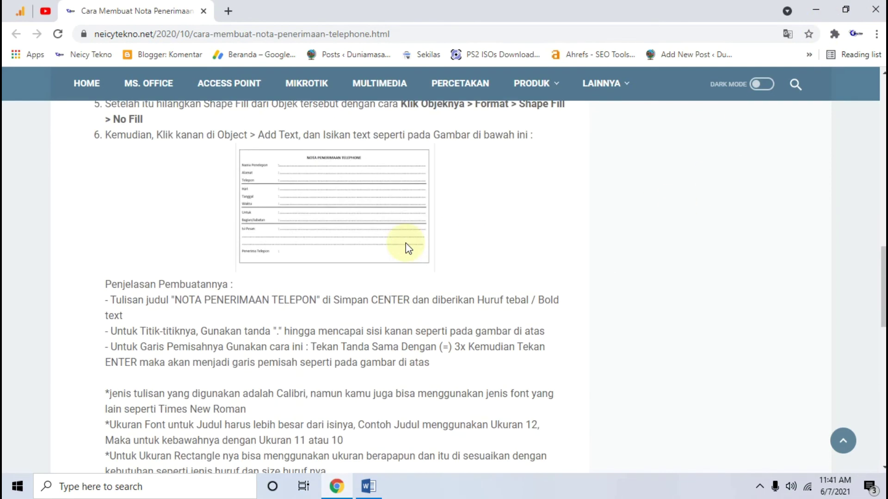
pyautogui.scroll(4, 406, 244)
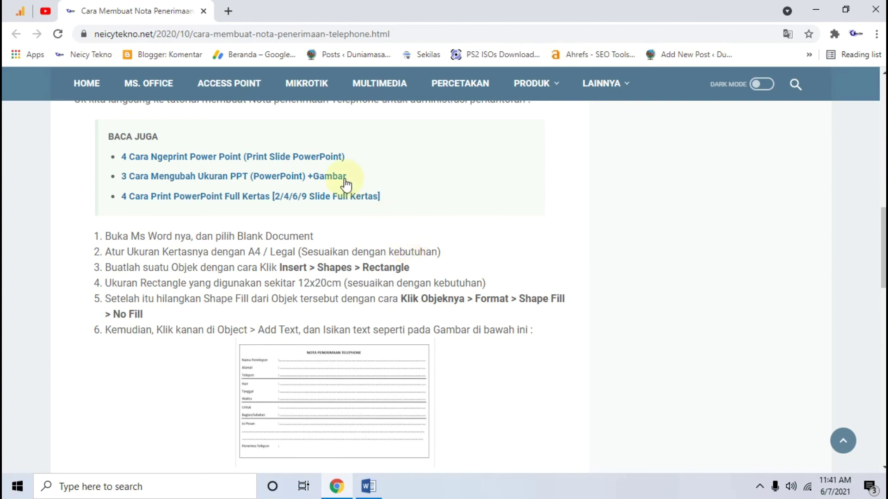
pyautogui.click(816, 9)
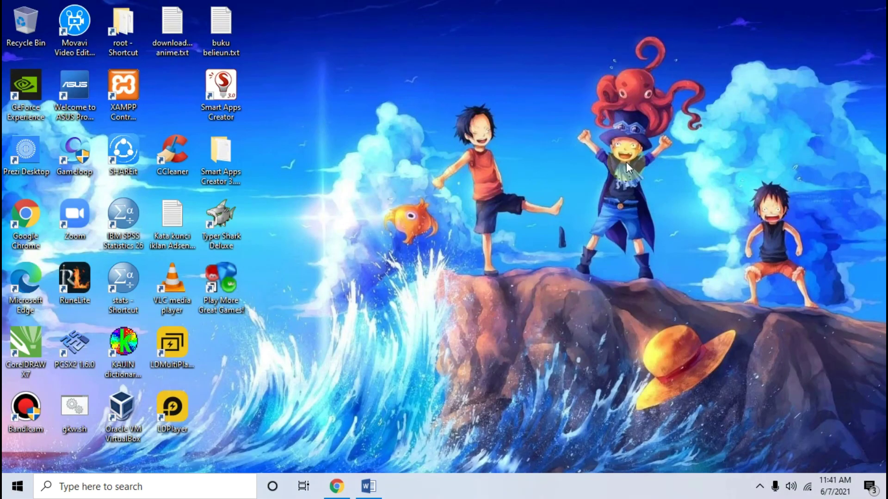